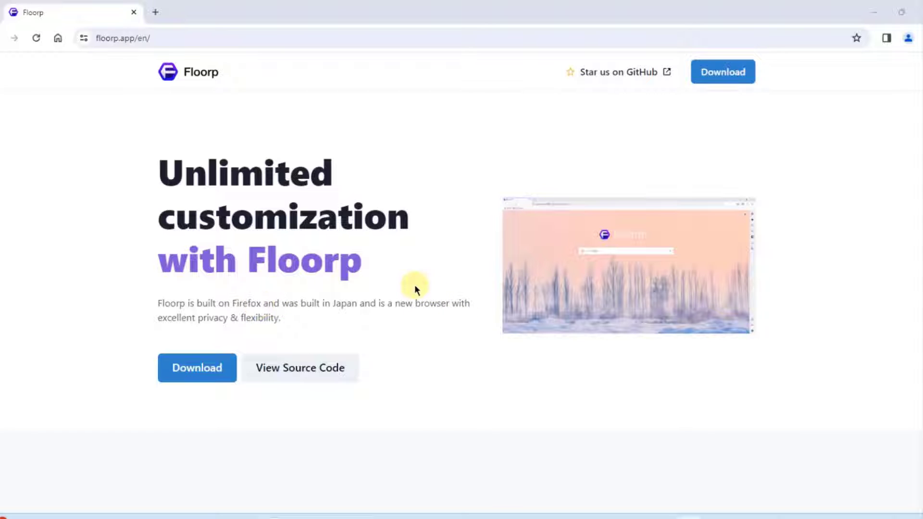
# - Read the Floorp homepage's Features, Dual Sidebar and Latest article sections, then go to the download page
pyautogui.click(183, 39)
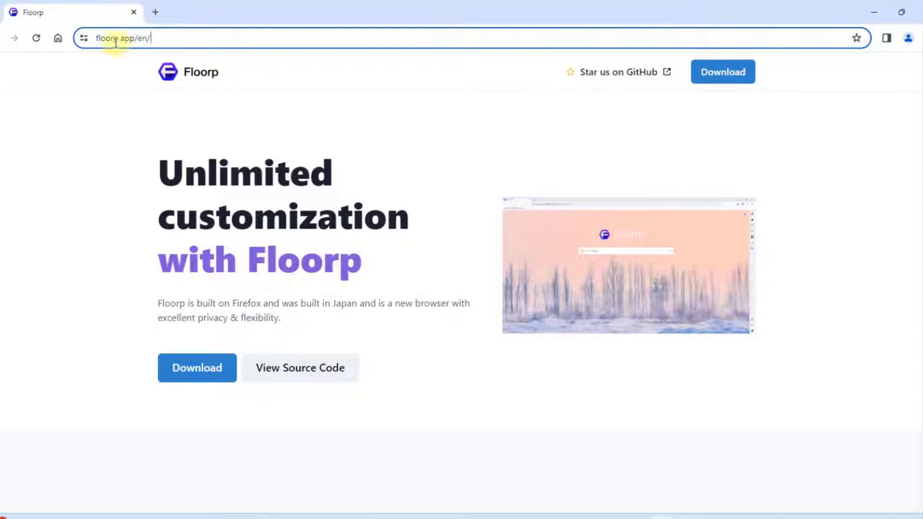
pyautogui.scroll(-1, 886, 224)
pyautogui.scroll(-6, 885, 220)
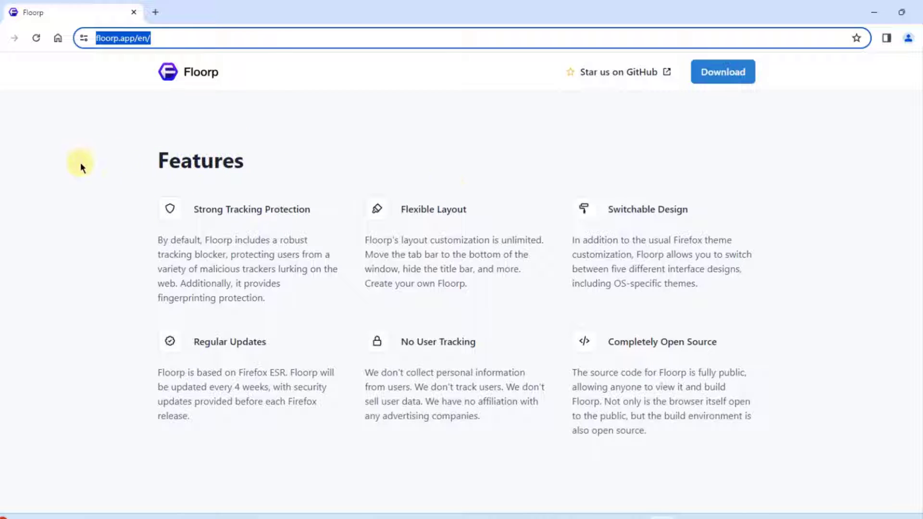
pyautogui.scroll(-2, 758, 241)
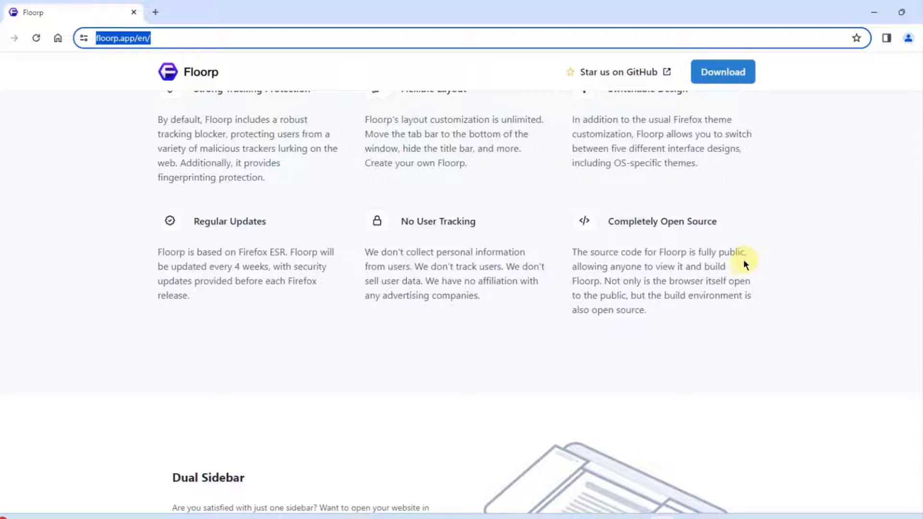
pyautogui.scroll(-3, 742, 265)
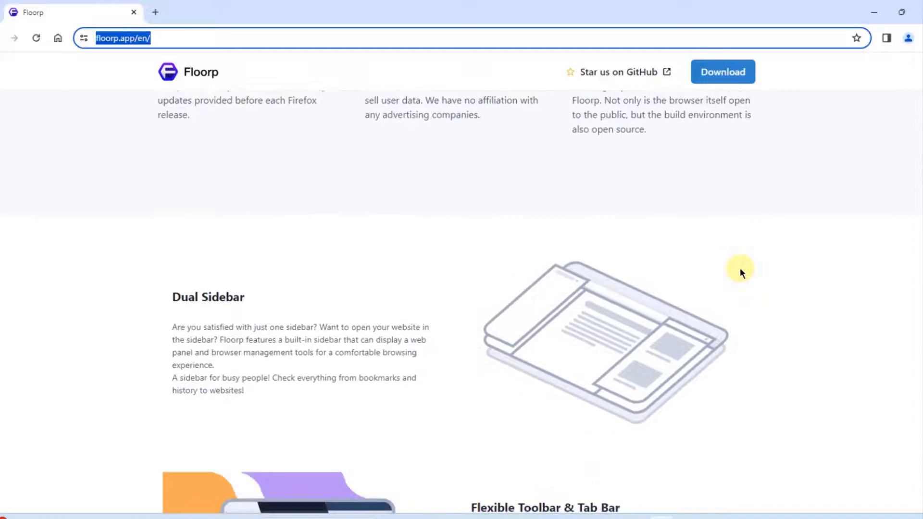
pyautogui.scroll(-7, 739, 267)
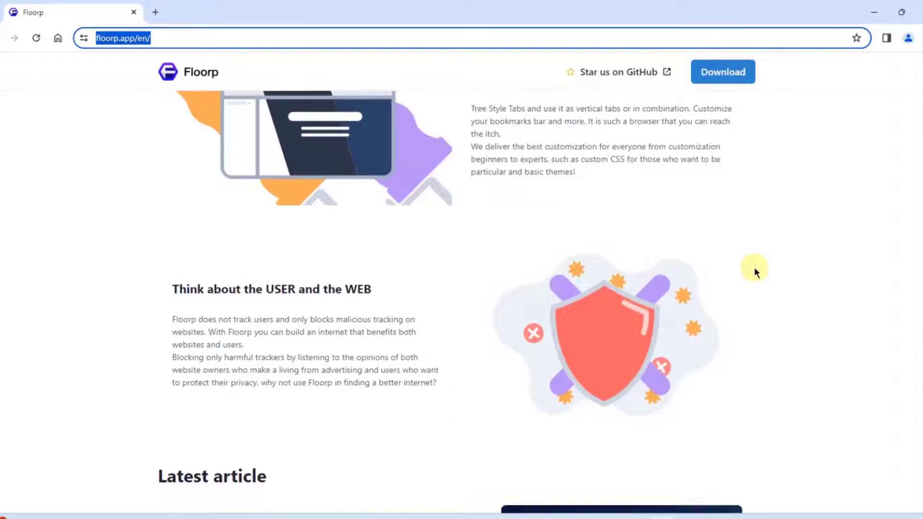
pyautogui.scroll(-5, 755, 268)
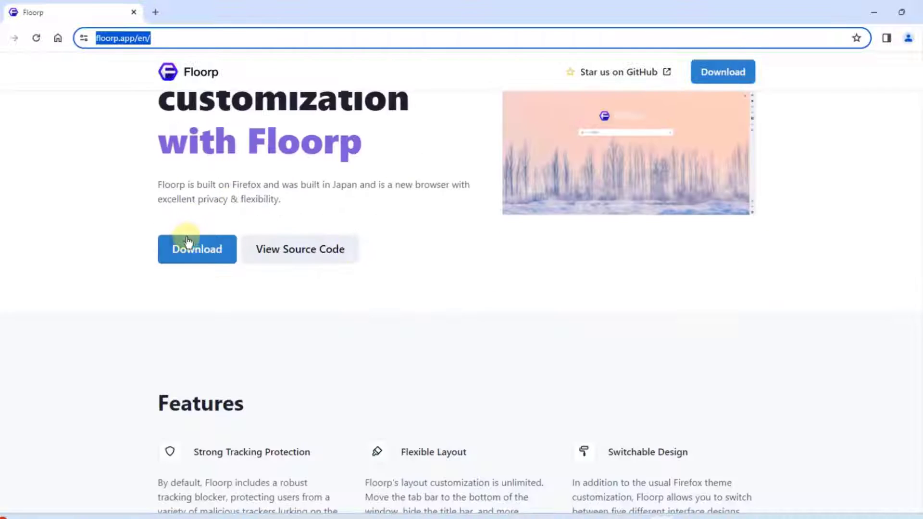
pyautogui.click(188, 247)
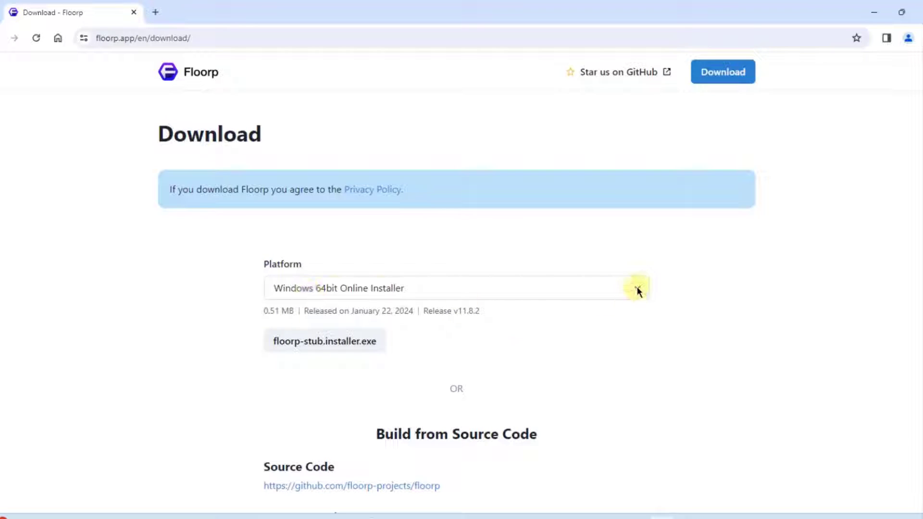
# - Download and run the Windows 64bit Online Installer (floorp-stub.installer.exe), then minimize Chrome
pyautogui.click(636, 288)
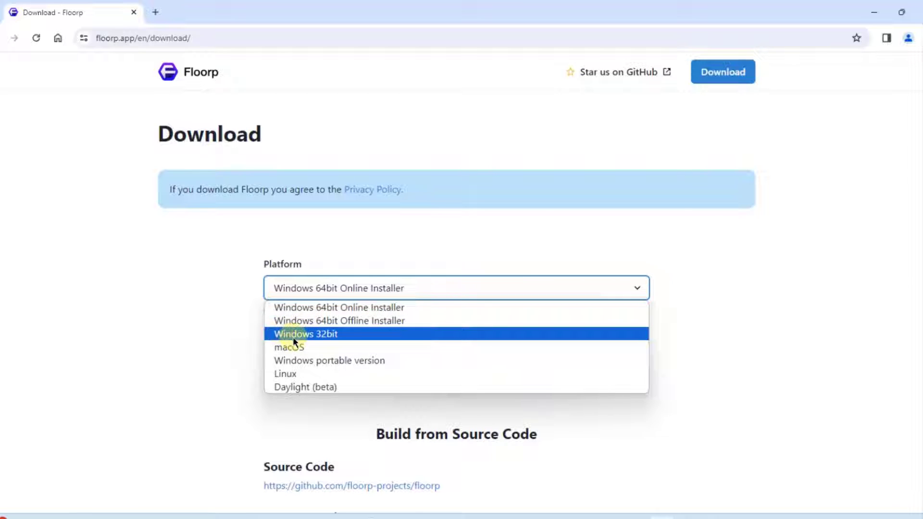
pyautogui.click(363, 310)
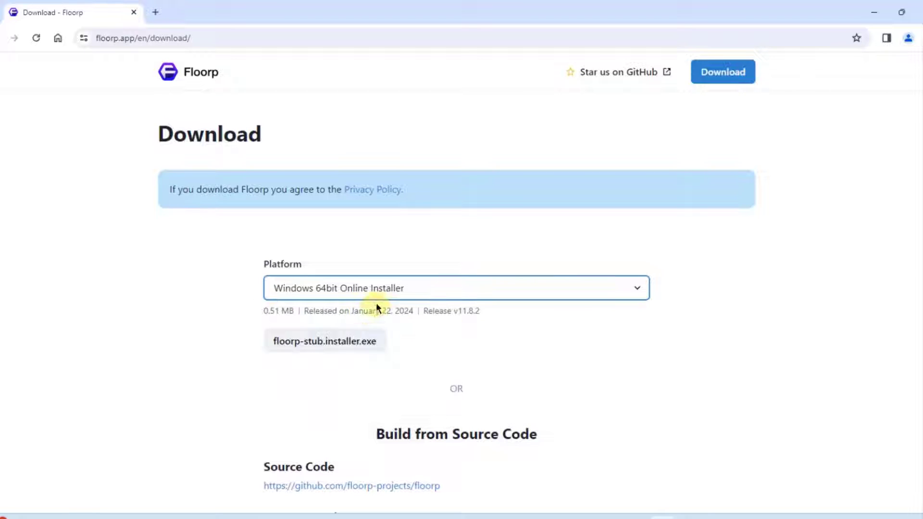
pyautogui.click(330, 346)
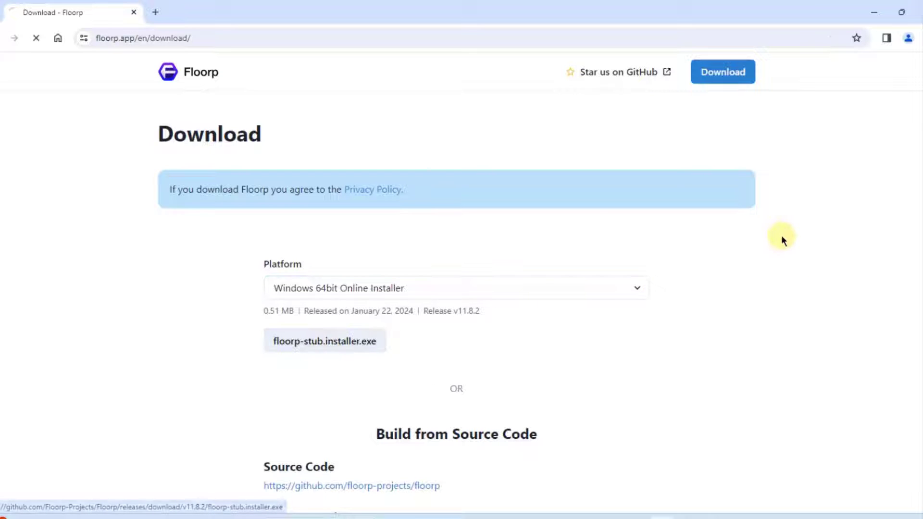
pyautogui.click(875, 13)
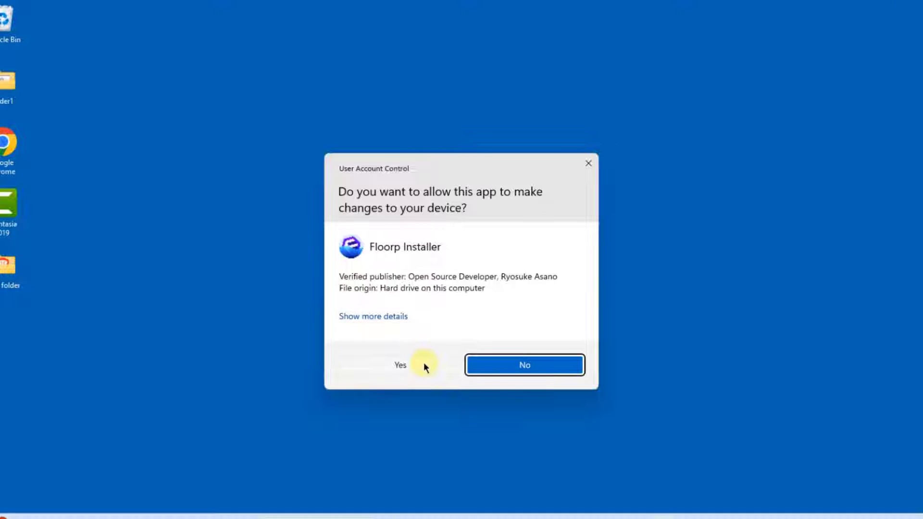
# - Approve the UAC prompt, move the Floorp shortcut to the desktop centre and launch it
pyautogui.click(423, 365)
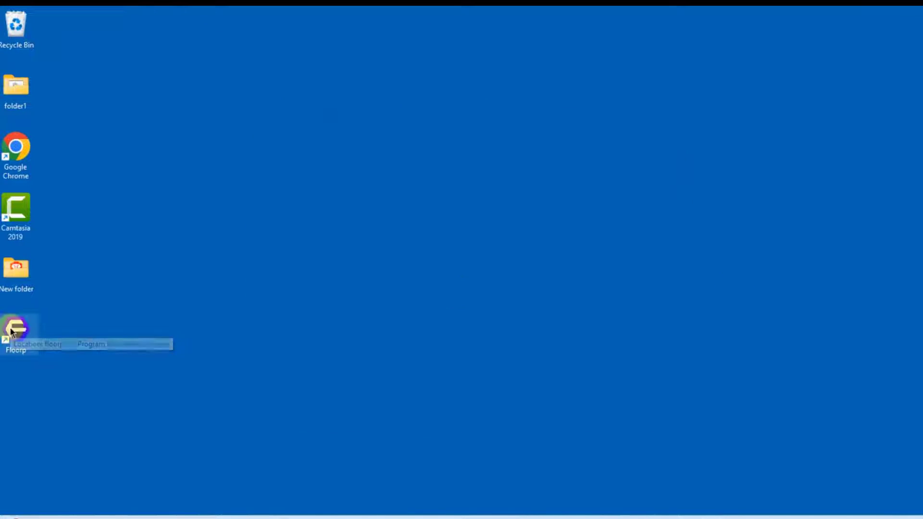
pyautogui.moveTo(10, 331); pyautogui.dragTo(426, 214)
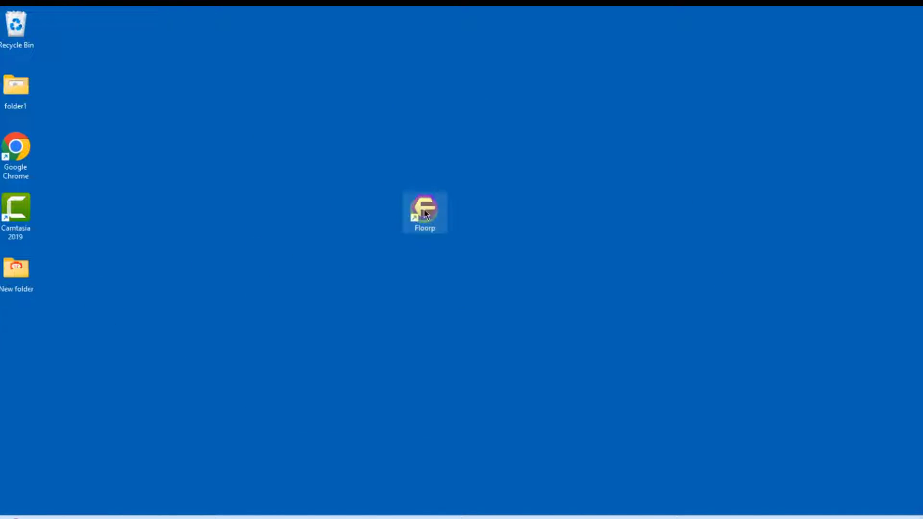
pyautogui.doubleClick(426, 214)
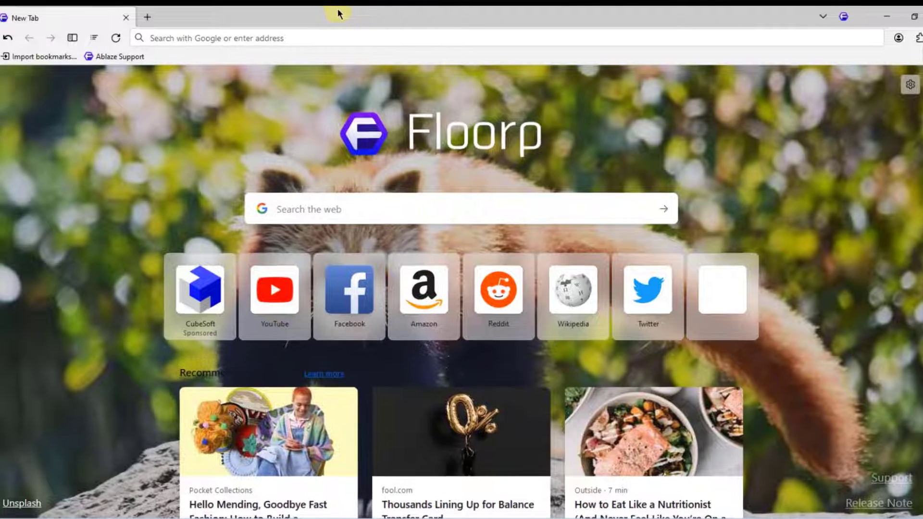
# - Turn on the menu bar from the tab bar's options and browse the File, Edit and View menus
pyautogui.rightClick(337, 10)
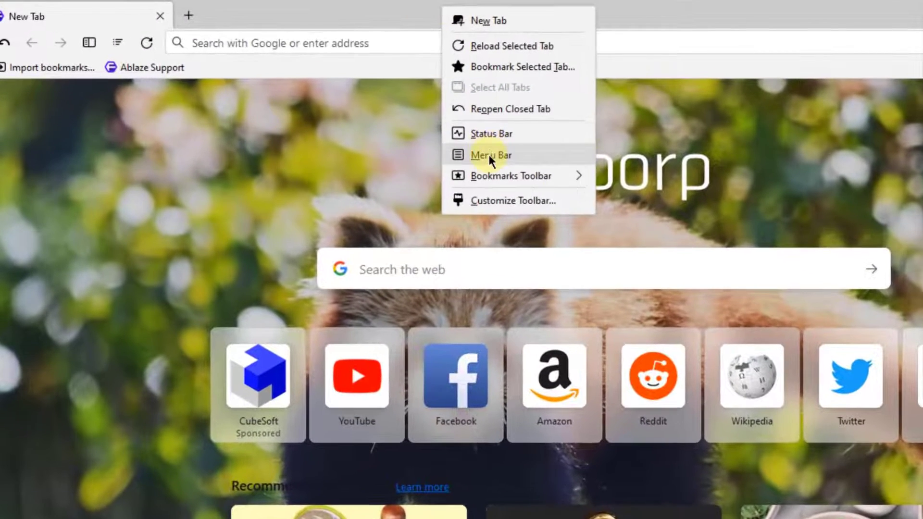
pyautogui.click(488, 154)
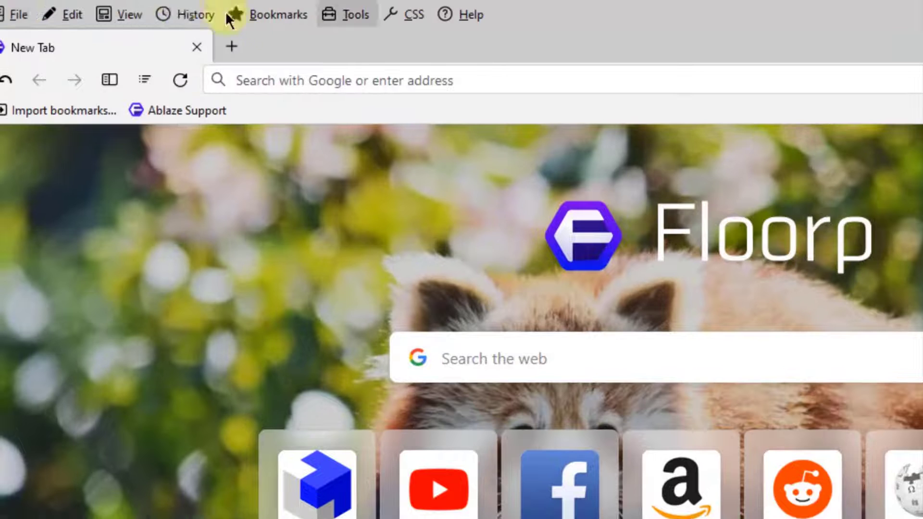
pyautogui.click(16, 7)
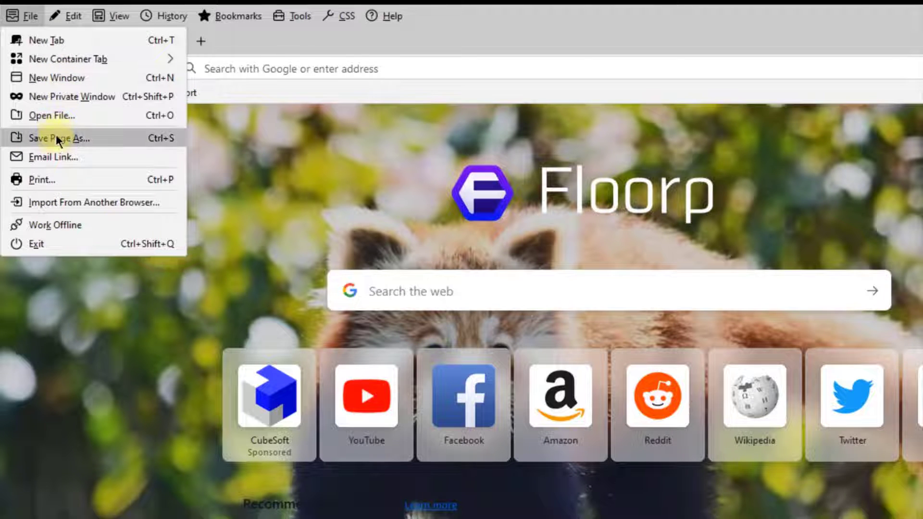
pyautogui.moveTo(73, 17)
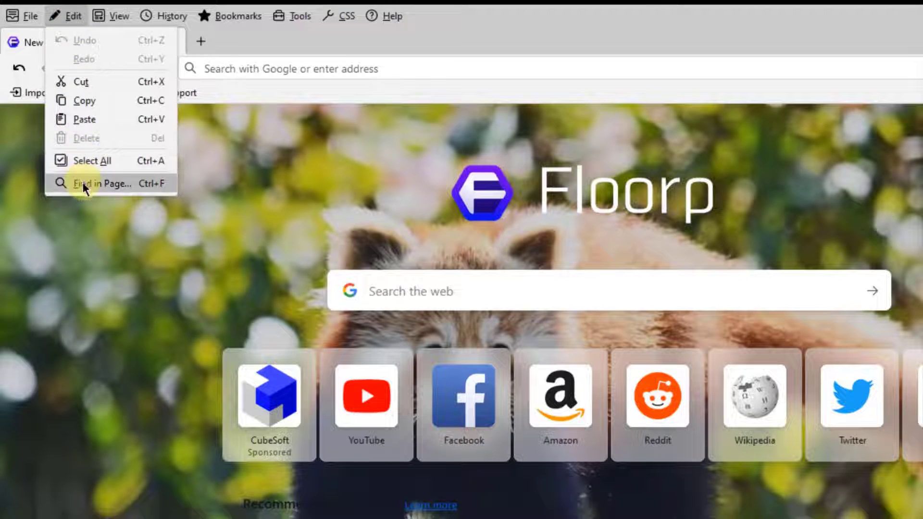
pyautogui.moveTo(122, 19)
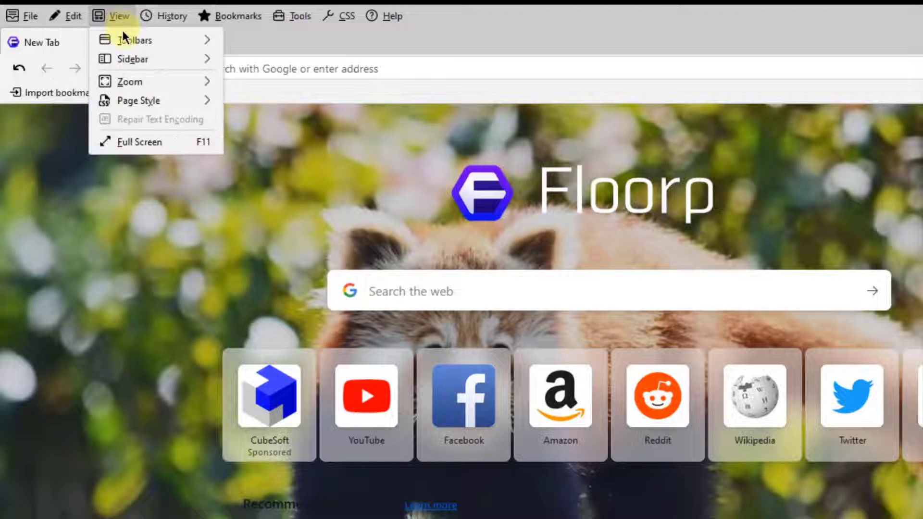
pyautogui.moveTo(125, 37)
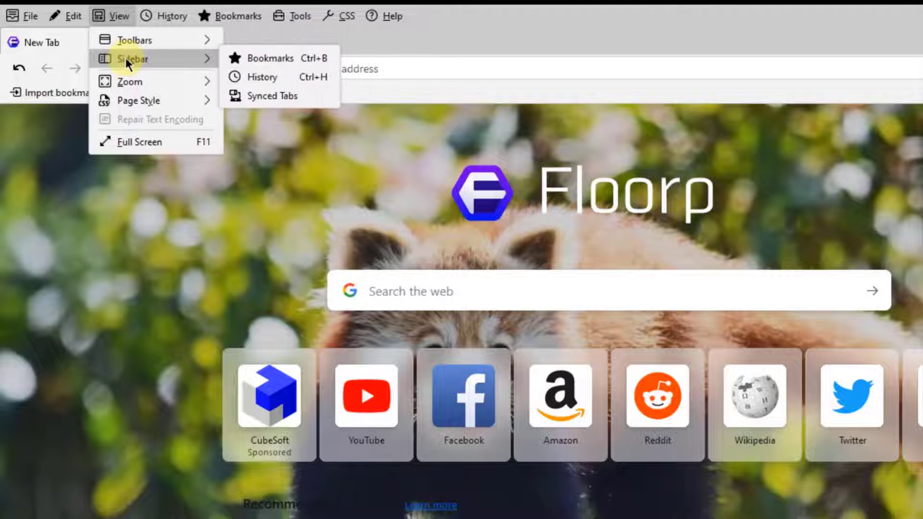
pyautogui.moveTo(128, 81)
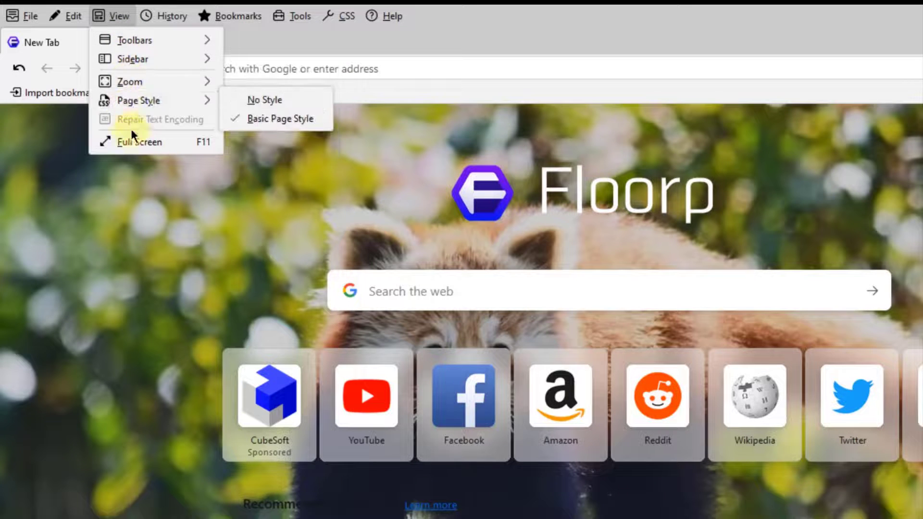
# - Browse the History, Bookmarks, Tools, CSS and Help menus, then open the main application menu
pyautogui.moveTo(187, 19)
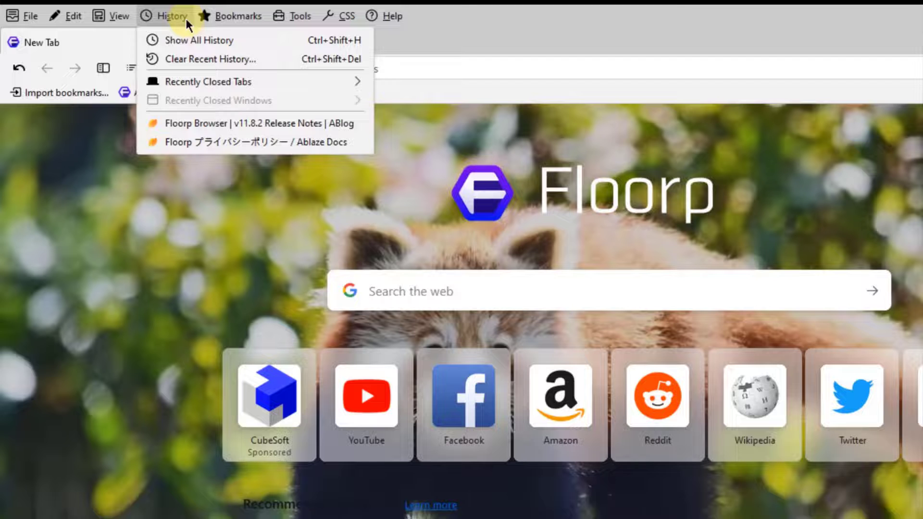
pyautogui.moveTo(226, 14)
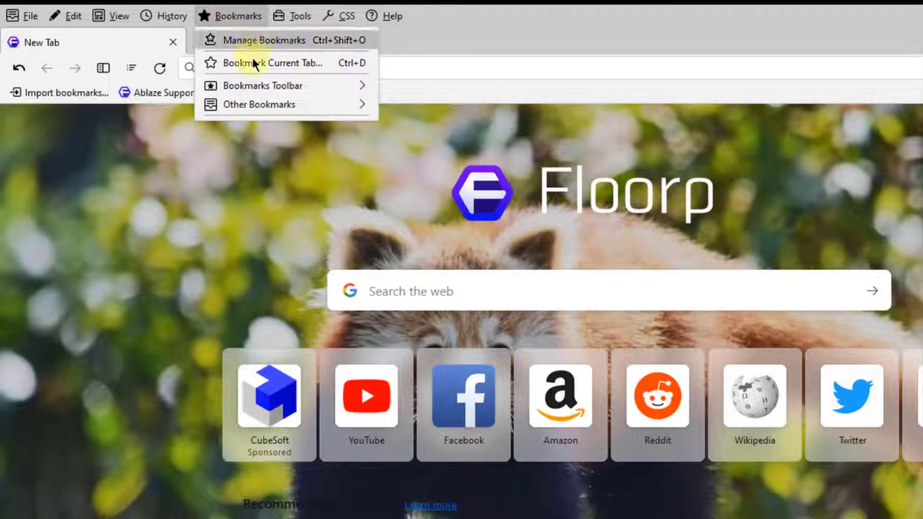
pyautogui.moveTo(267, 112)
pyautogui.moveTo(294, 16)
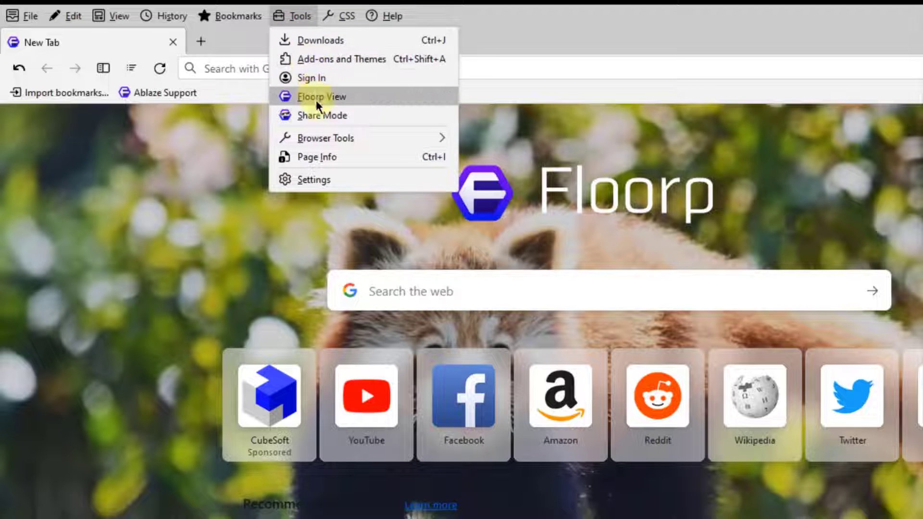
pyautogui.moveTo(323, 136)
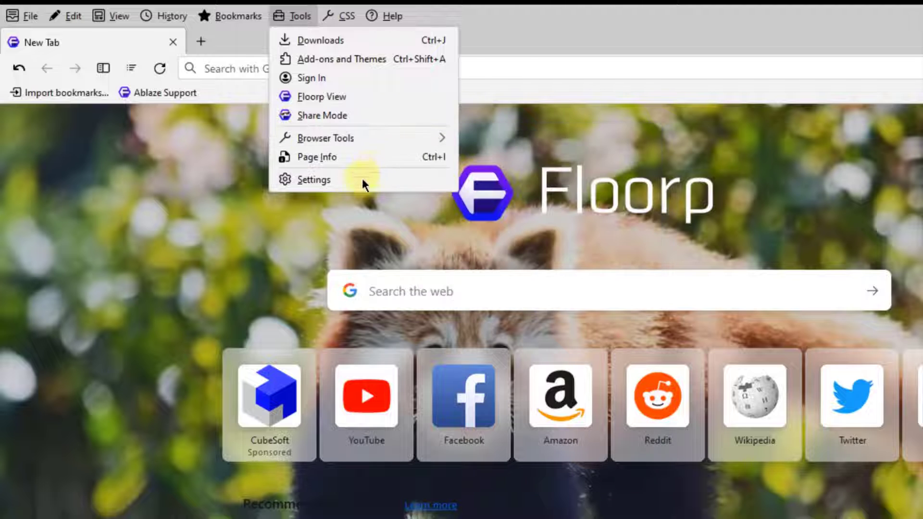
pyautogui.moveTo(348, 15)
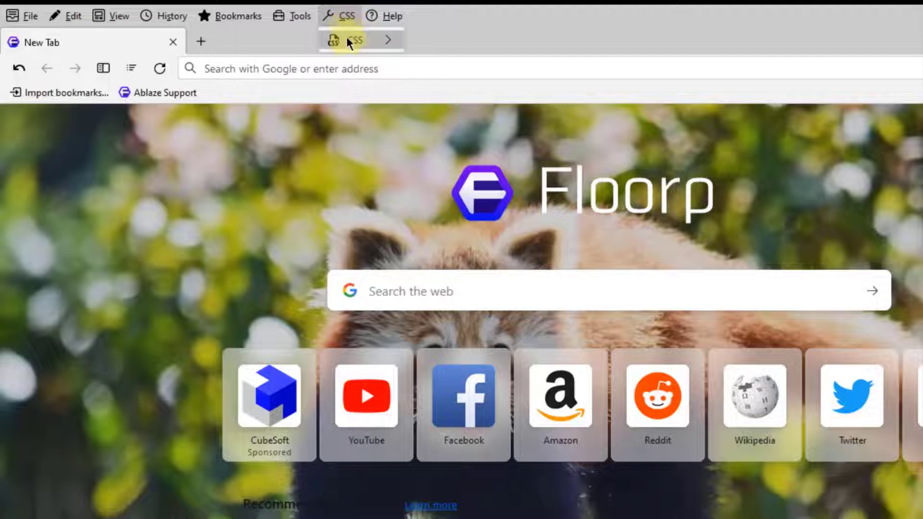
pyautogui.moveTo(348, 40)
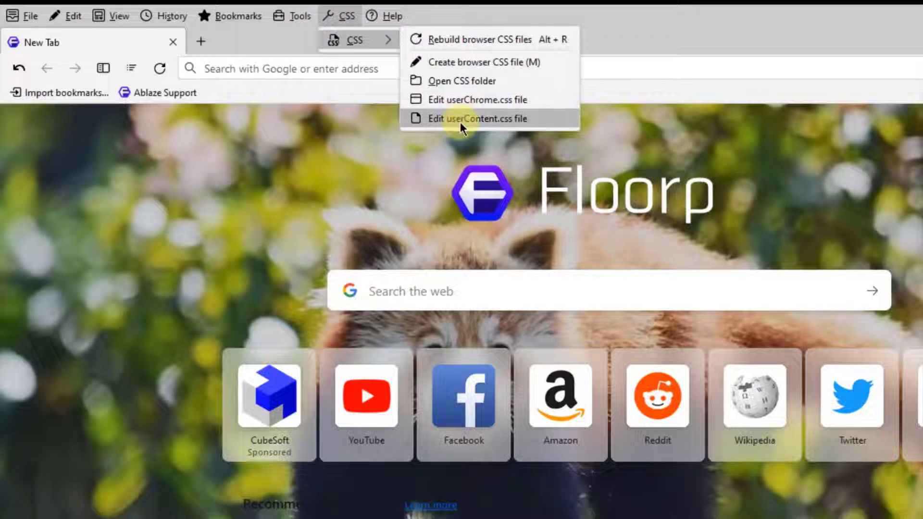
pyautogui.moveTo(403, 17)
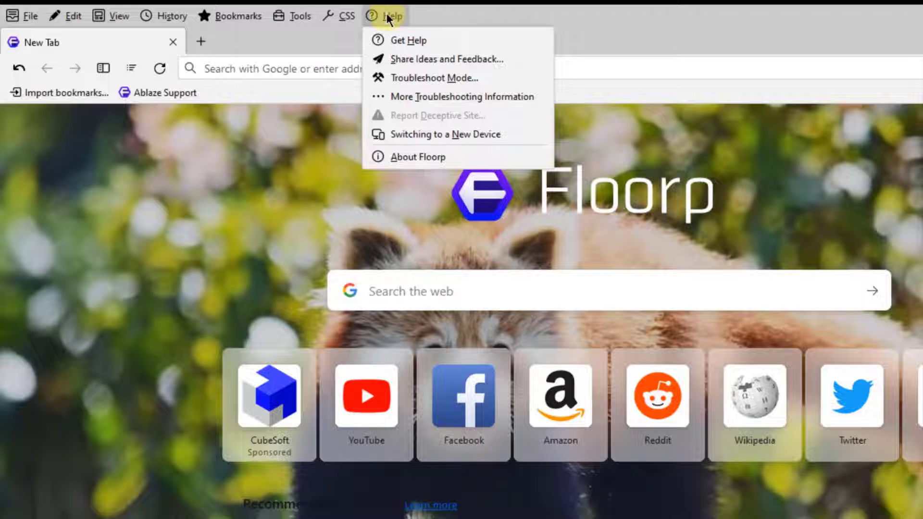
pyautogui.press('Escape')
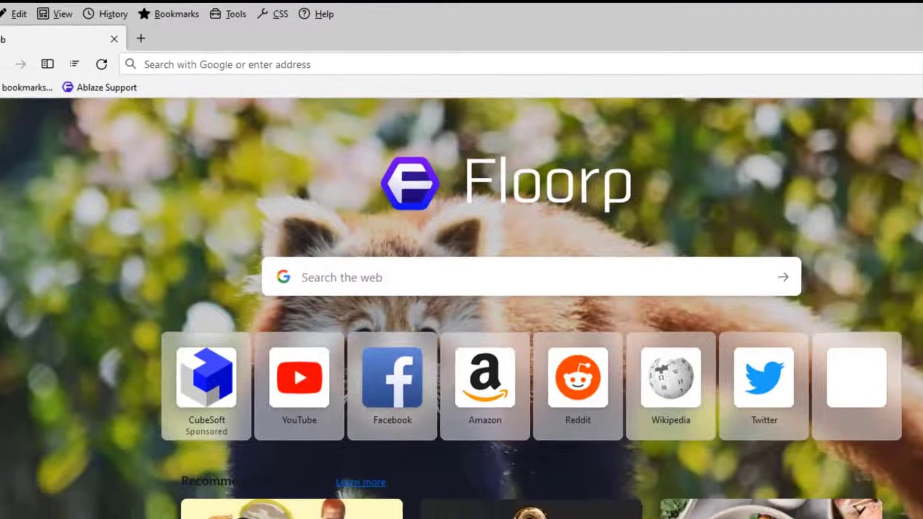
pyautogui.click(907, 56)
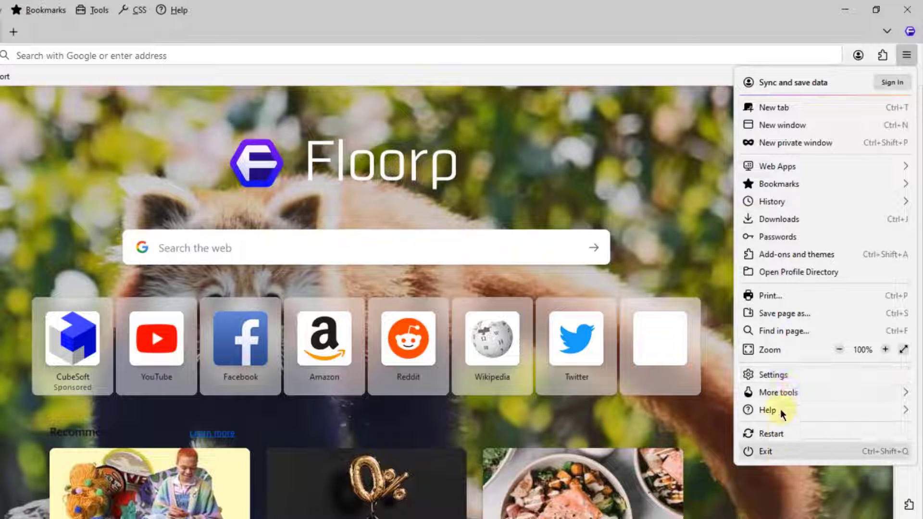
# - In the Floorp Notes sidebar, delete the Welcome note, add a blank New Note (1), then close it
pyautogui.press('Escape')
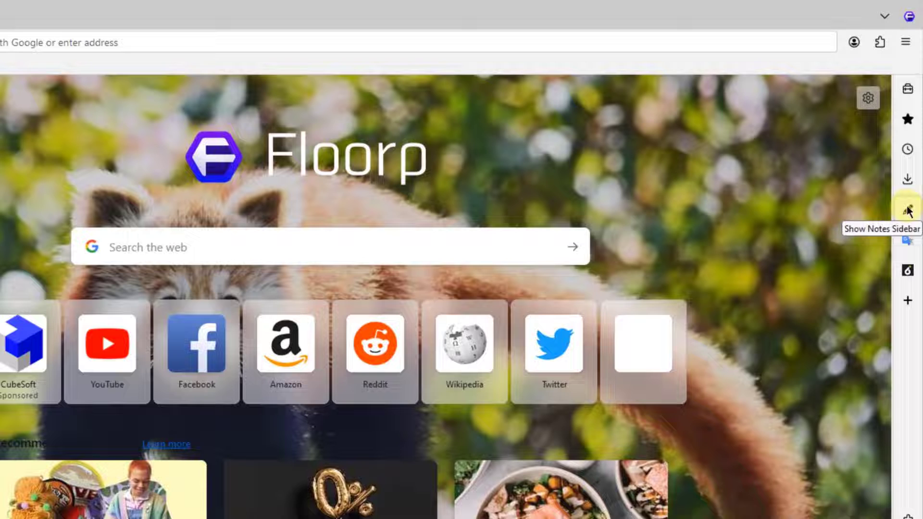
pyautogui.click(908, 210)
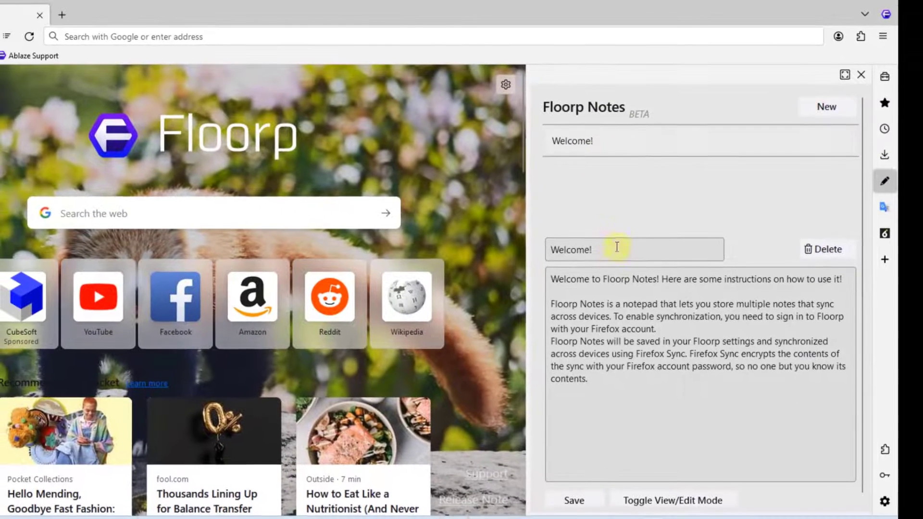
pyautogui.click(822, 250)
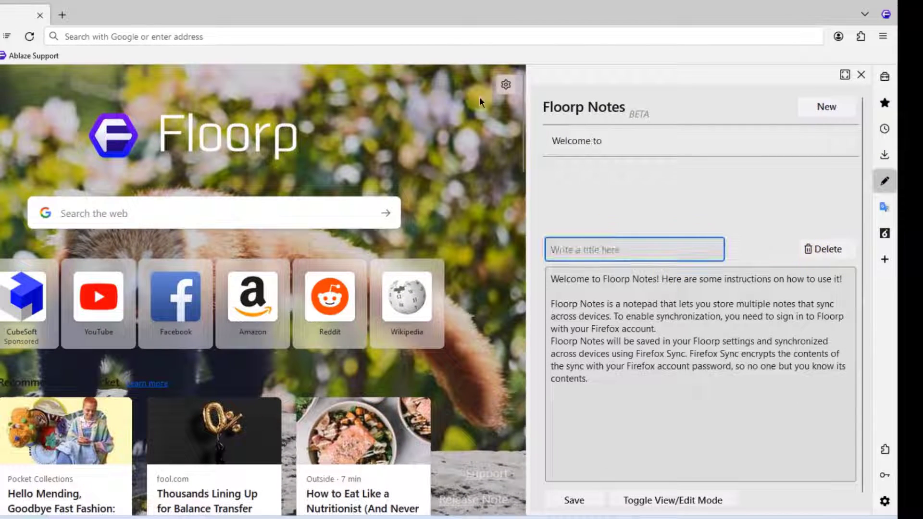
pyautogui.write('no')
pyautogui.press('BackSpace')
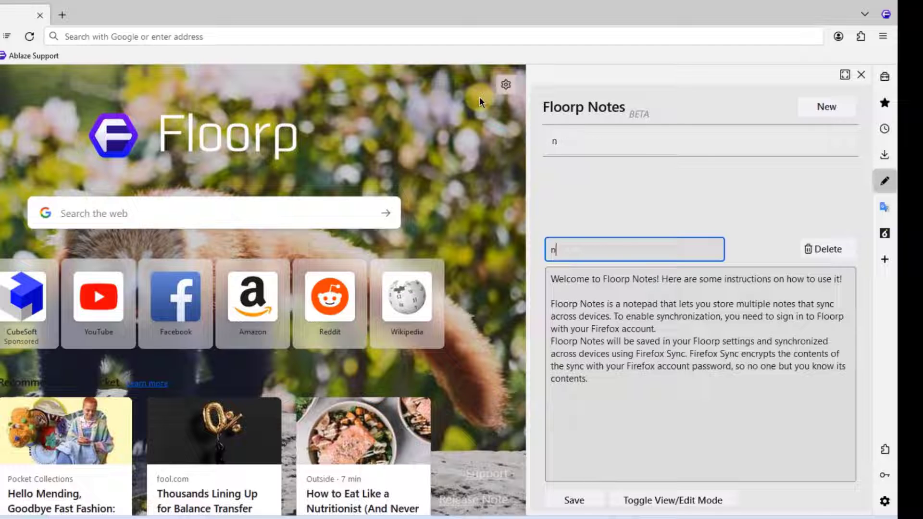
pyautogui.click(826, 107)
pyautogui.click(826, 107)
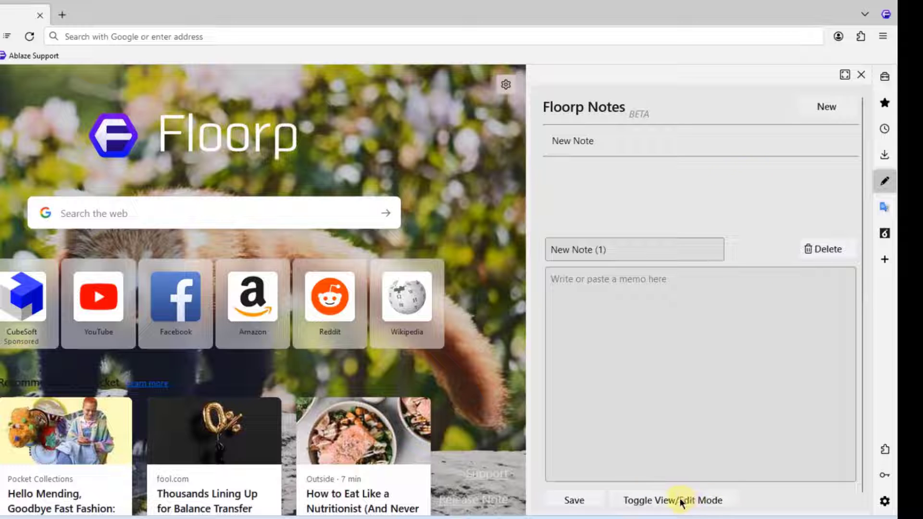
pyautogui.click(884, 76)
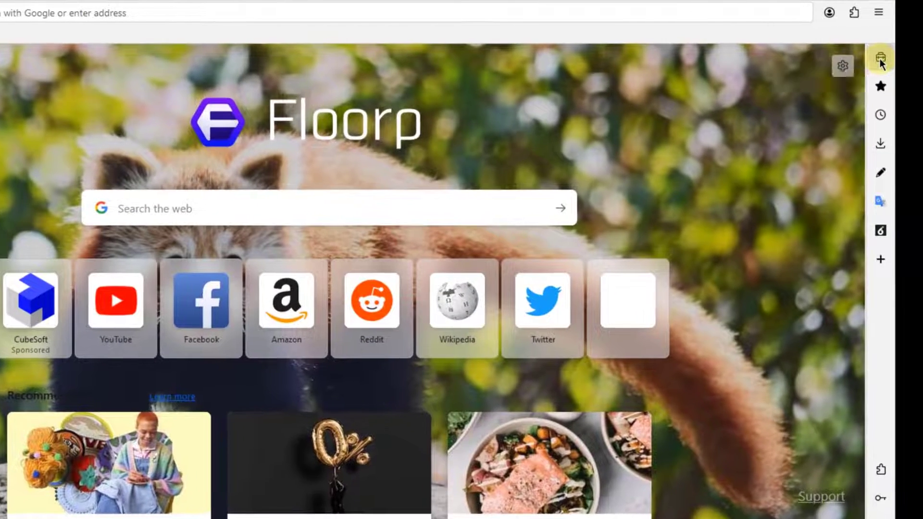
pyautogui.click(880, 59)
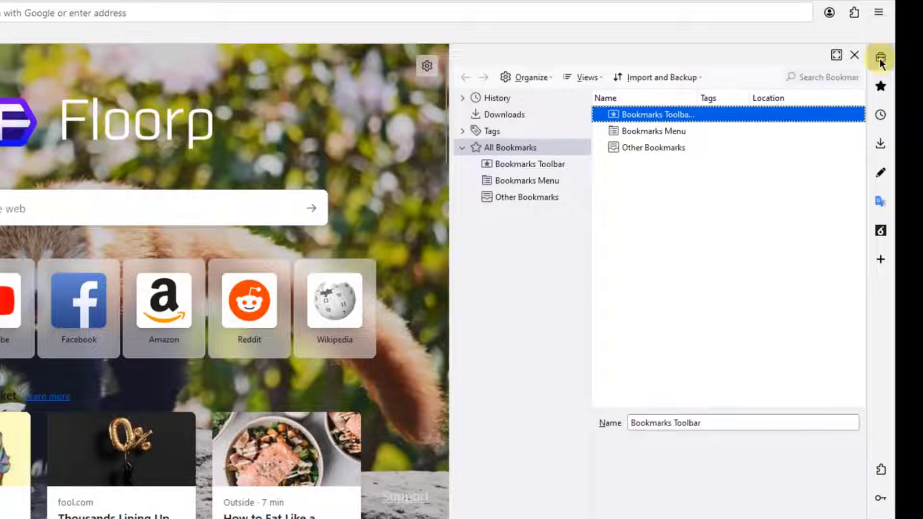
pyautogui.click(880, 59)
pyautogui.click(881, 84)
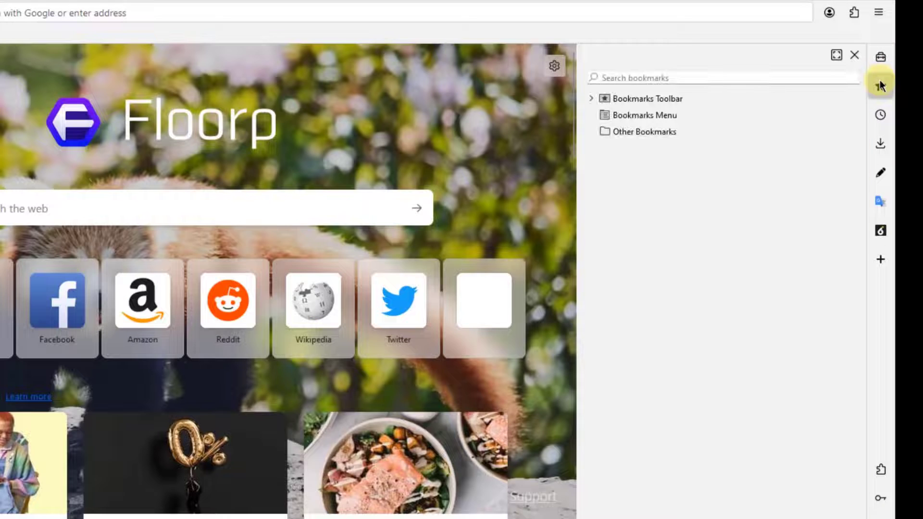
pyautogui.click(881, 84)
pyautogui.click(881, 115)
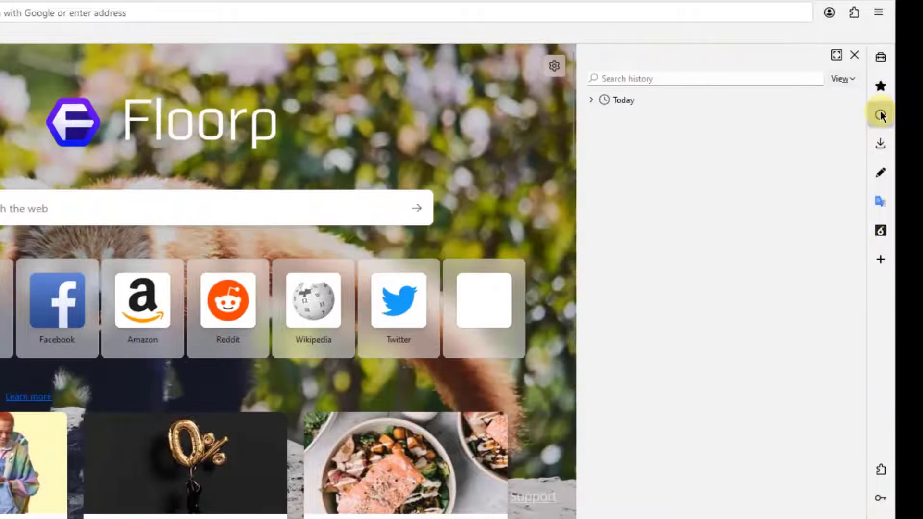
pyautogui.click(881, 115)
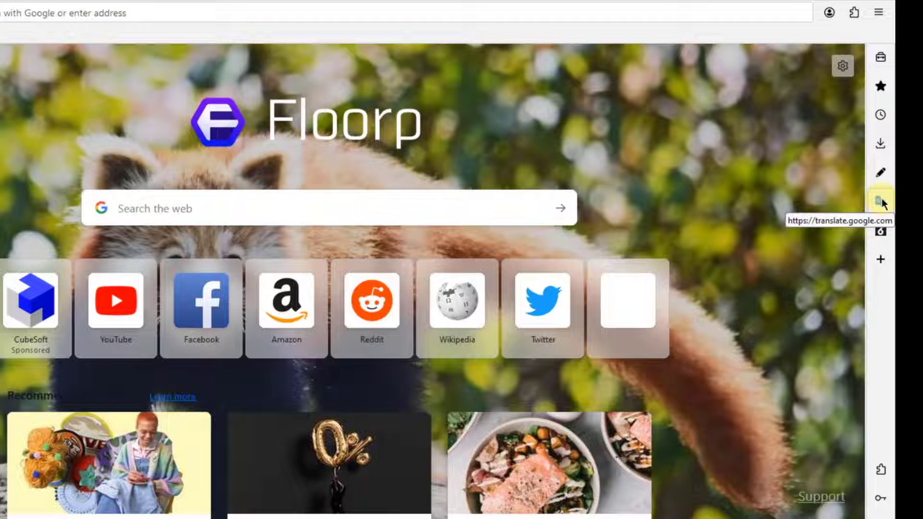
pyautogui.click(881, 201)
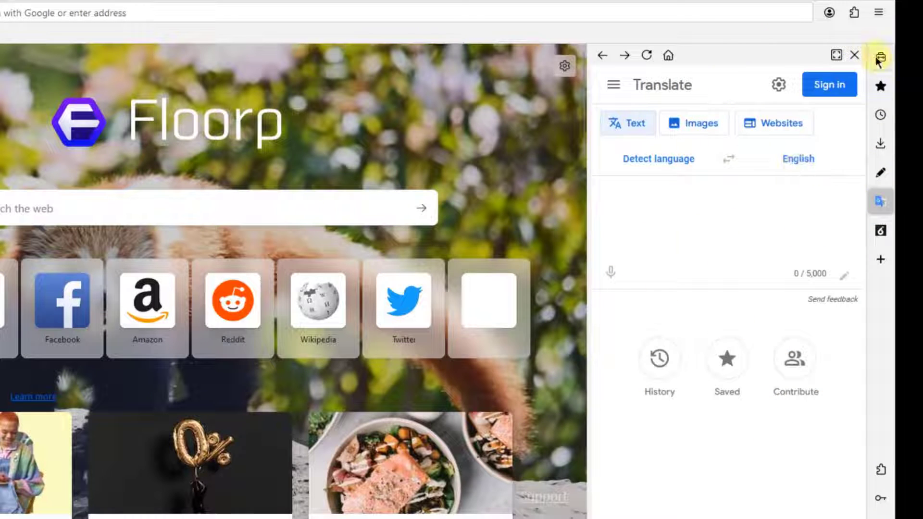
pyautogui.click(857, 57)
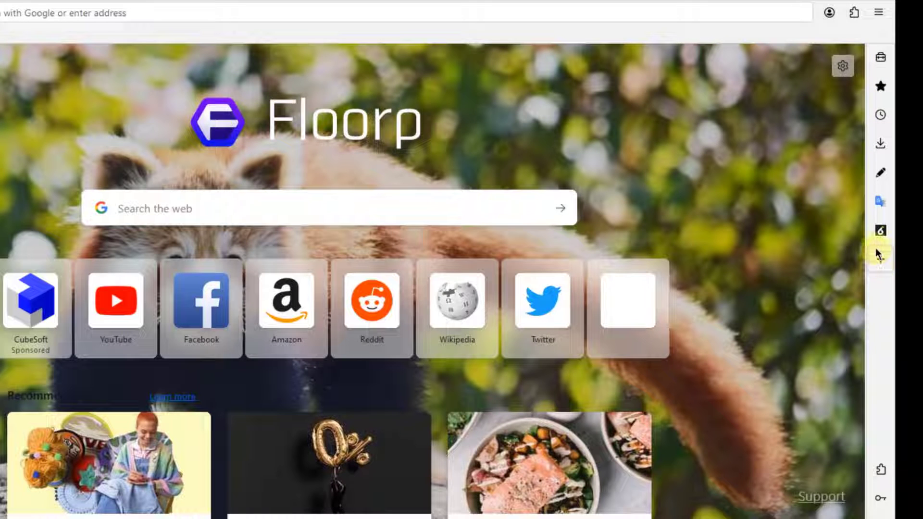
pyautogui.click(876, 258)
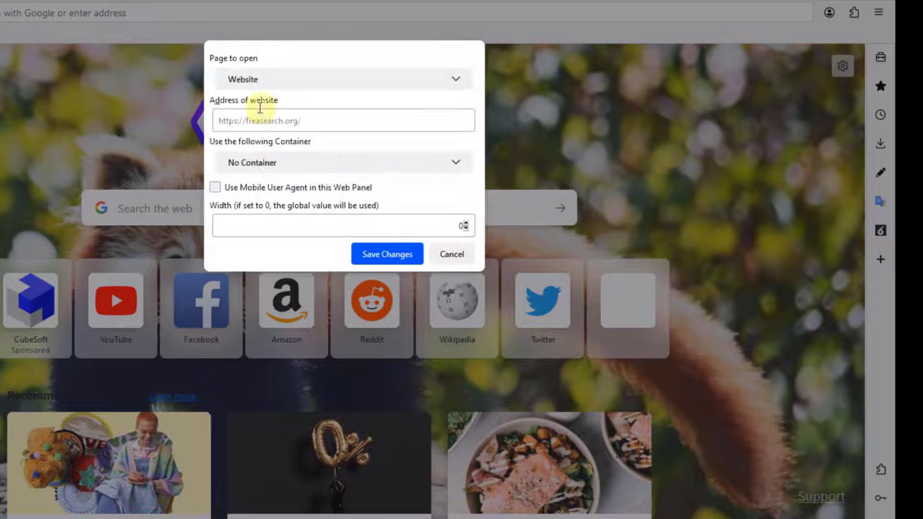
pyautogui.click(453, 256)
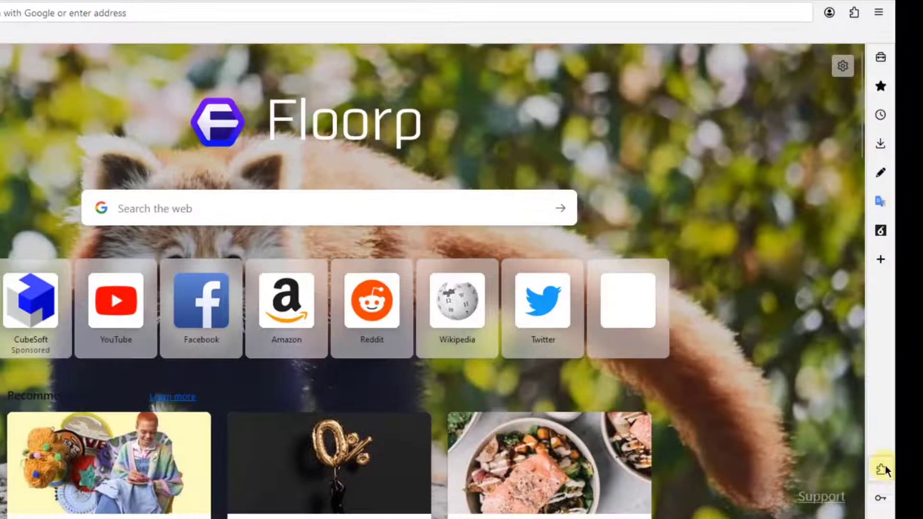
# - Look at Add-ons and themes and the new-tab personalisation panel, then open the General settings
pyautogui.click(882, 470)
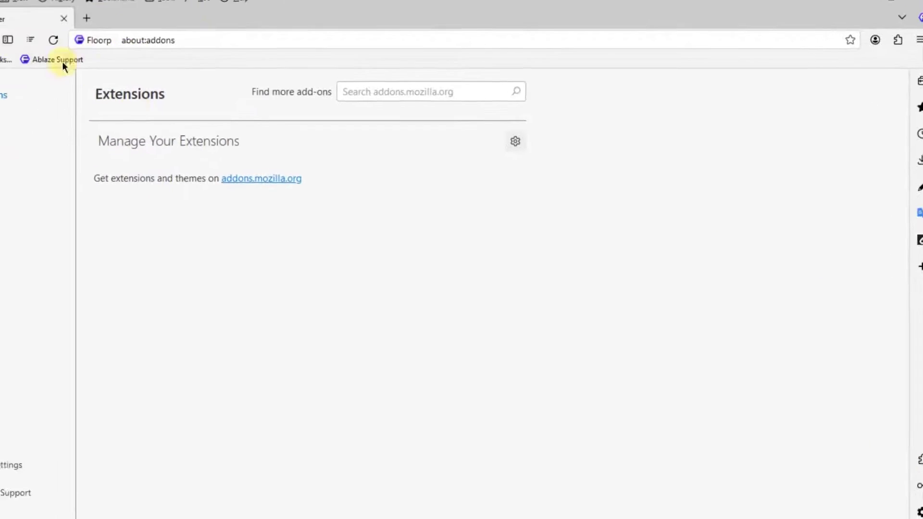
pyautogui.click(912, 459)
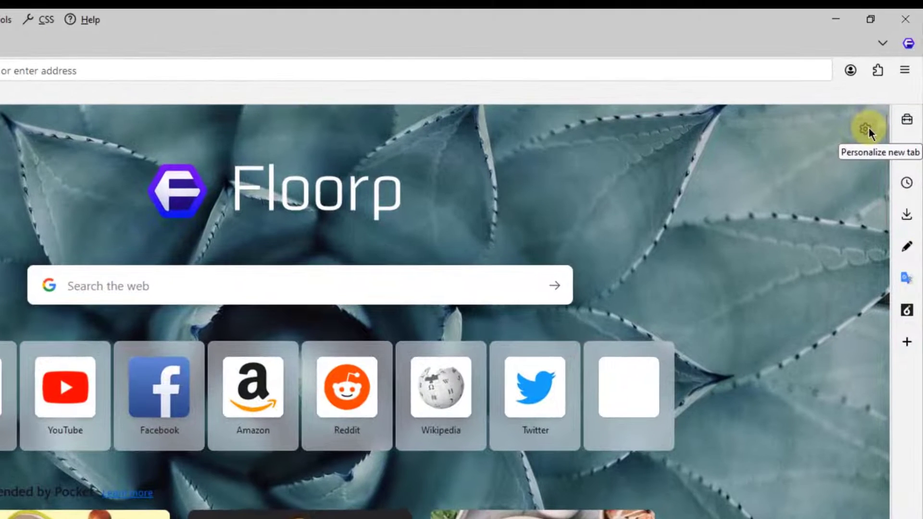
pyautogui.click(866, 128)
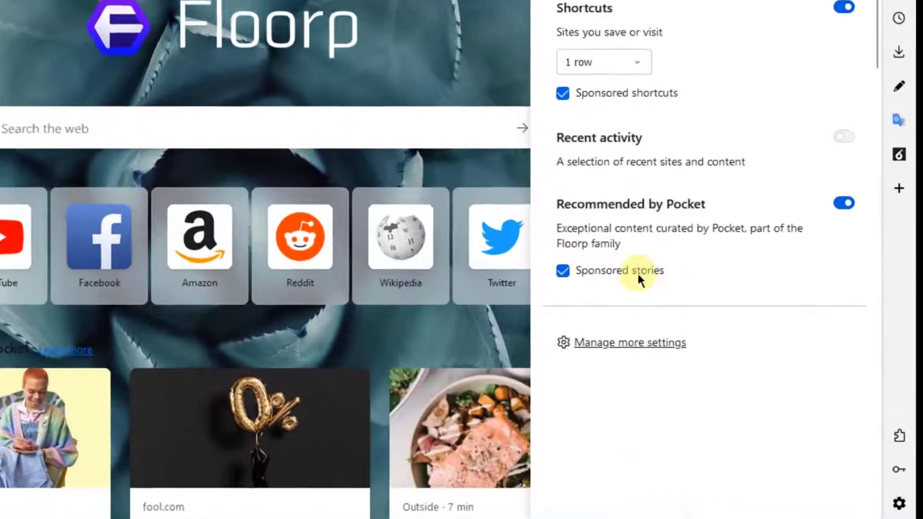
pyautogui.press('Escape')
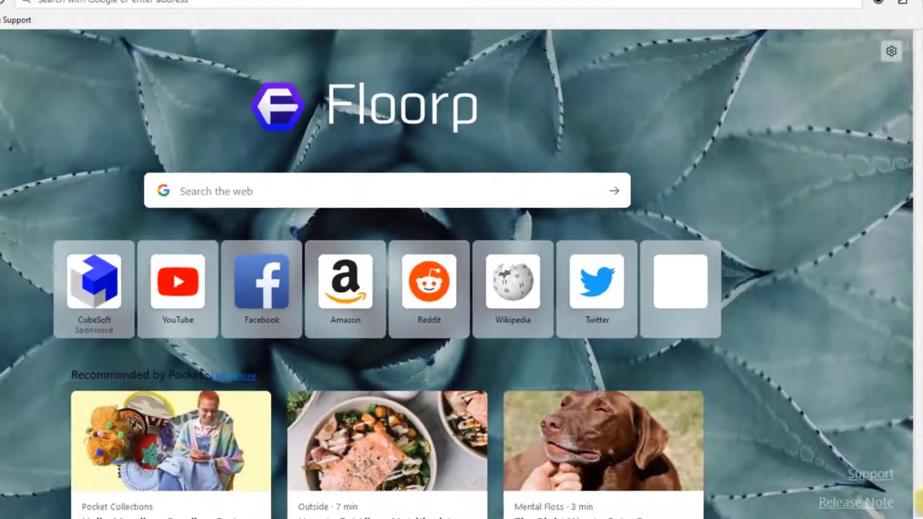
pyautogui.click(905, 502)
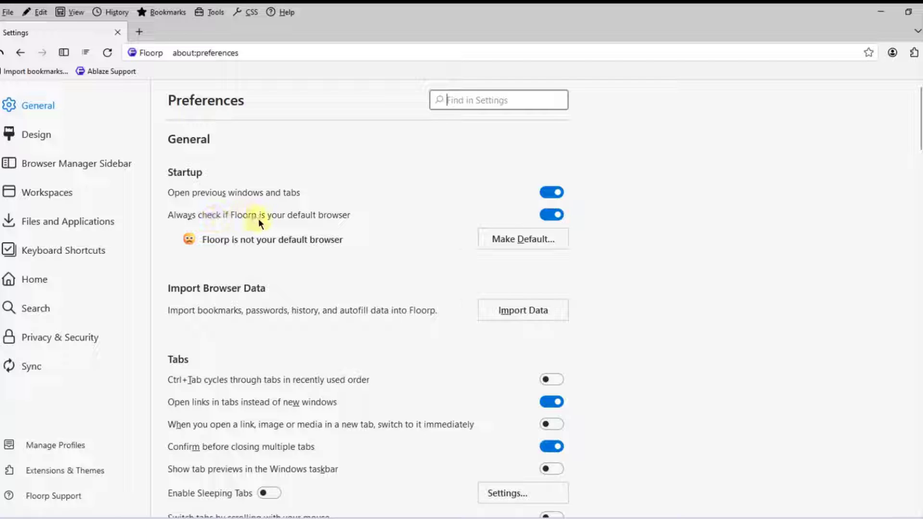
# - Turn off the default-browser check and reopening previous windows and tabs at startup
pyautogui.click(551, 215)
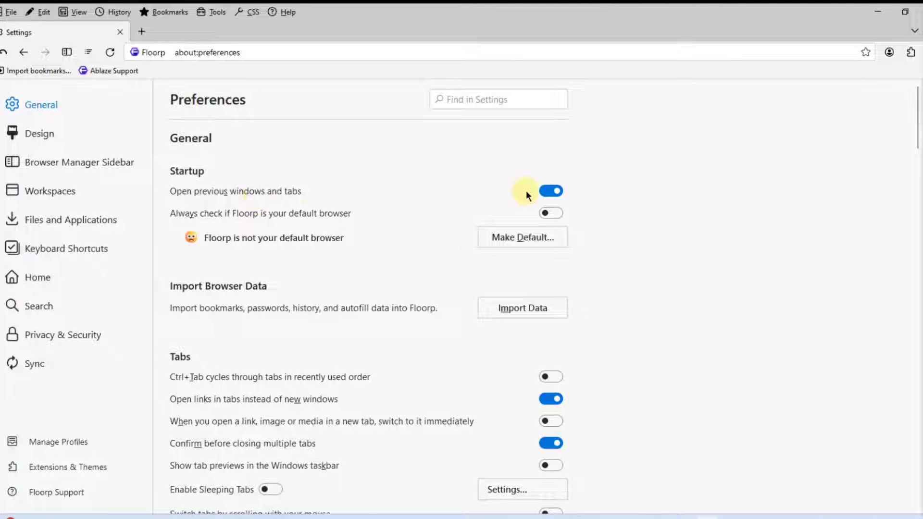
pyautogui.click(556, 191)
pyautogui.scroll(-3, 218, 226)
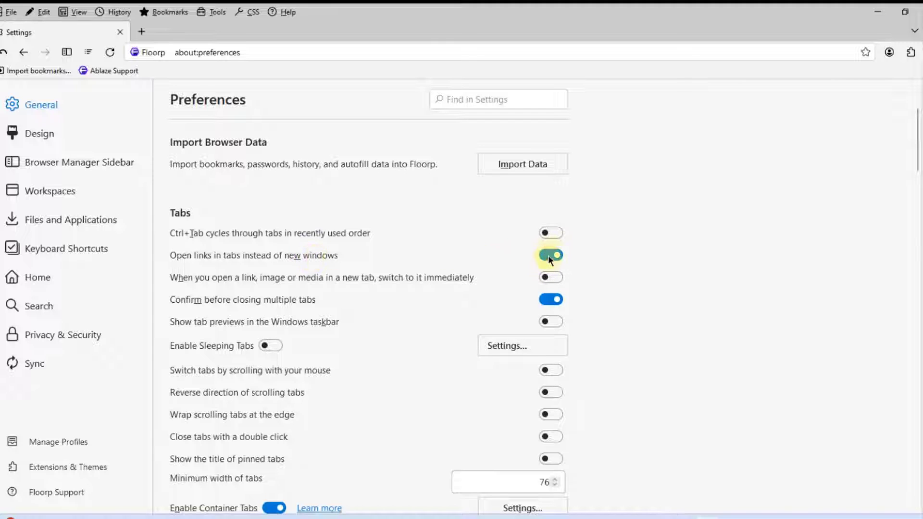
pyautogui.scroll(-2, 238, 277)
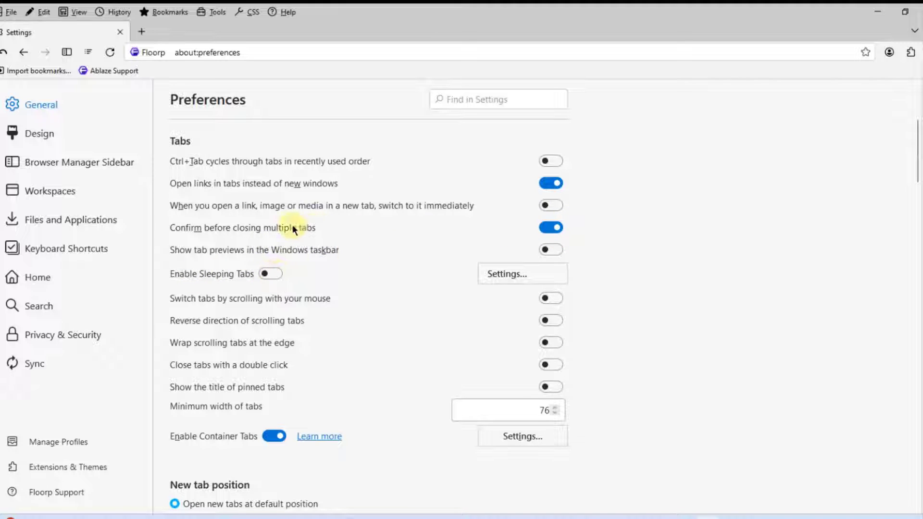
# - Toggle taskbar tab previews on and back off, and view the Sleeping Tabs settings unchanged
pyautogui.click(538, 251)
pyautogui.click(538, 251)
pyautogui.scroll(-2, 456, 221)
pyautogui.click(503, 202)
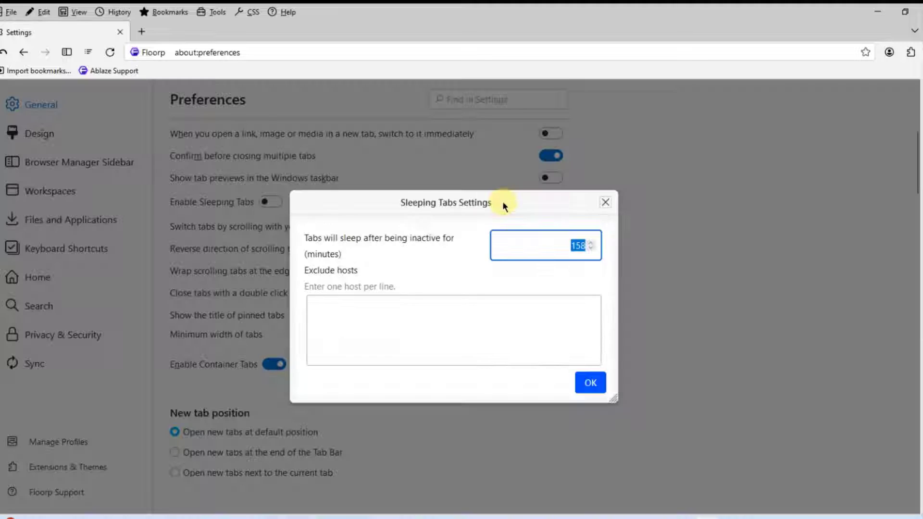
pyautogui.press('Escape')
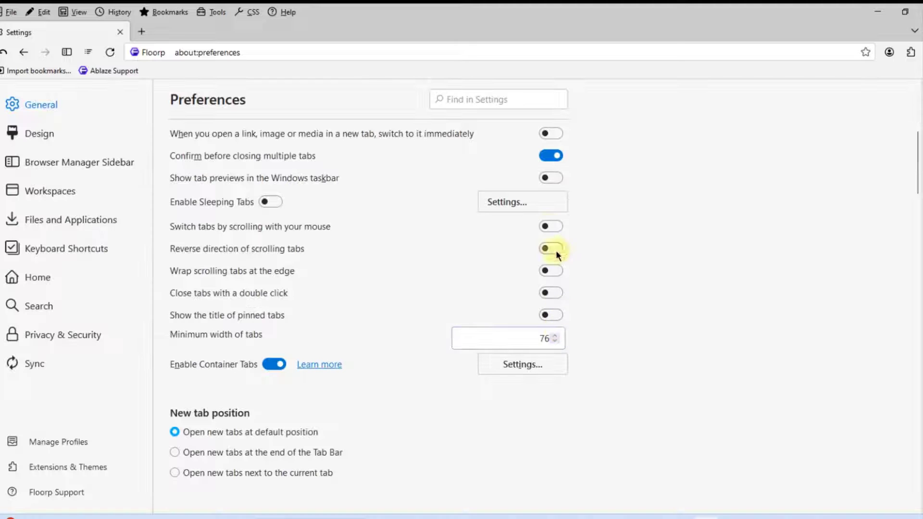
pyautogui.scroll(-3, 188, 276)
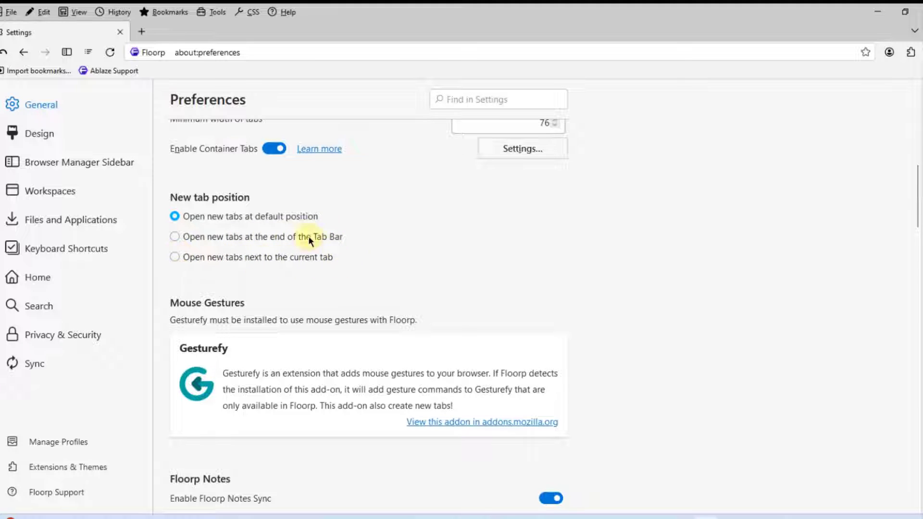
# - Check the default font options, keeping Times New Roman at size 16
pyautogui.scroll(-1, 263, 264)
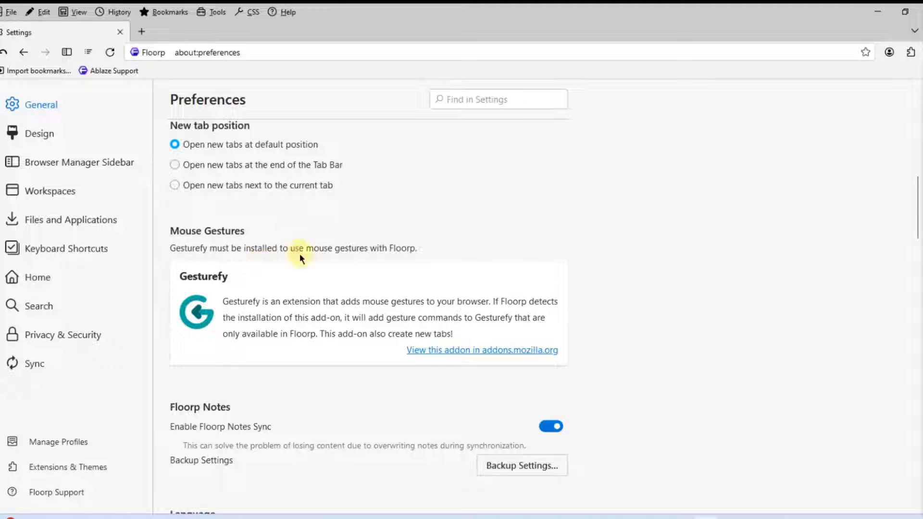
pyautogui.scroll(-3, 385, 250)
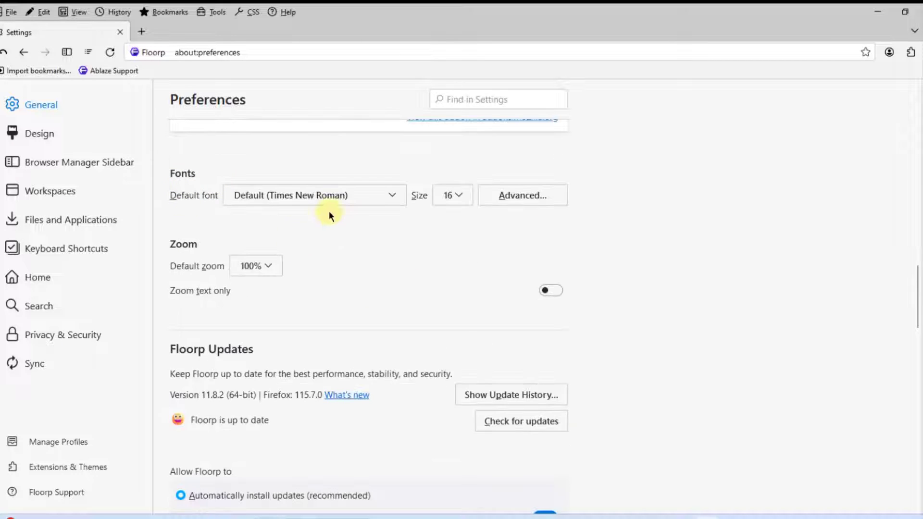
pyautogui.click(334, 195)
pyautogui.click(466, 257)
pyautogui.click(450, 196)
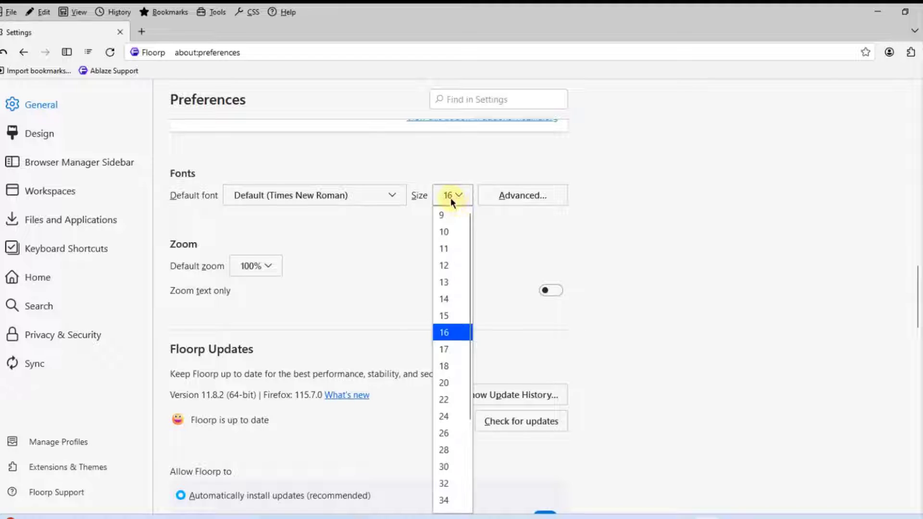
pyautogui.click(501, 261)
# - View the proxy connection settings, cancel unchanged, and go to the Design preferences
pyautogui.scroll(-9, 399, 261)
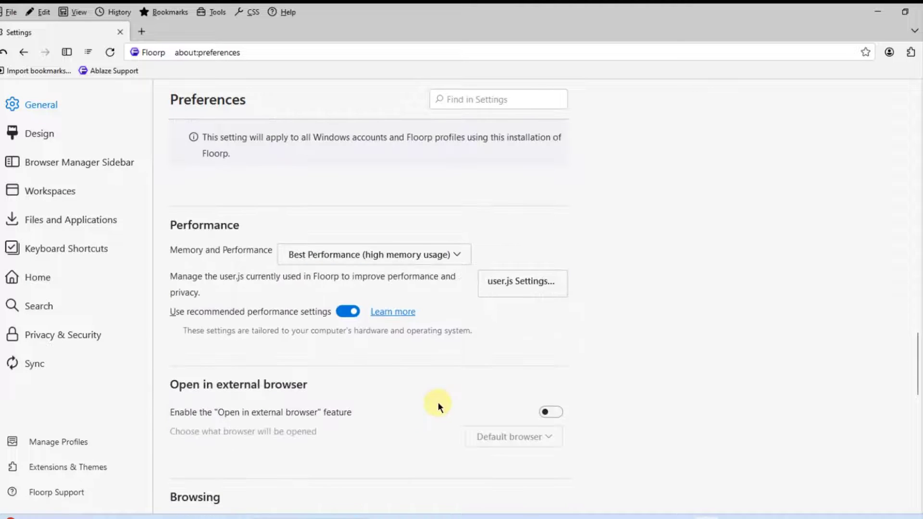
pyautogui.scroll(-6, 325, 232)
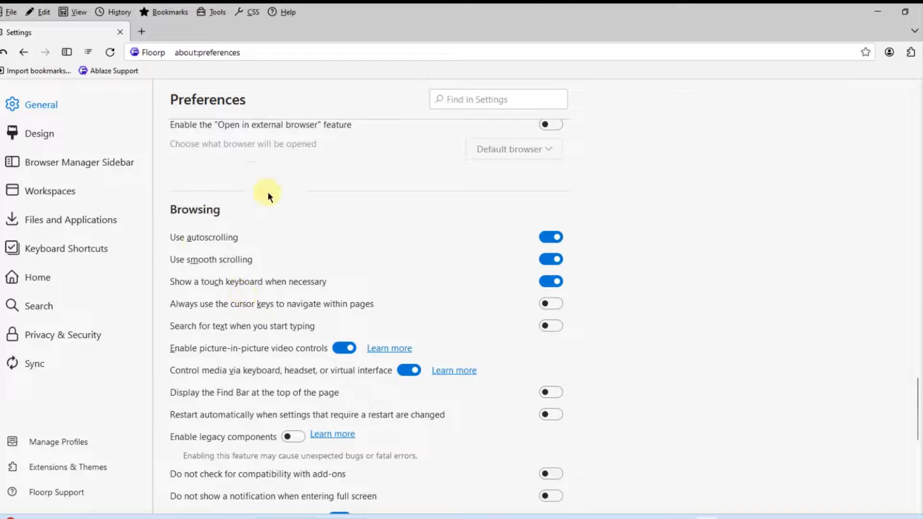
pyautogui.scroll(-10, 235, 241)
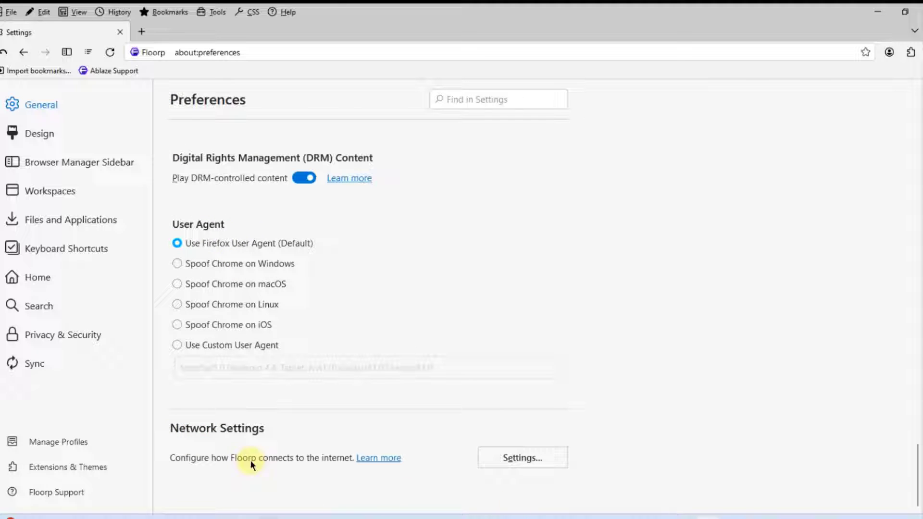
pyautogui.click(518, 460)
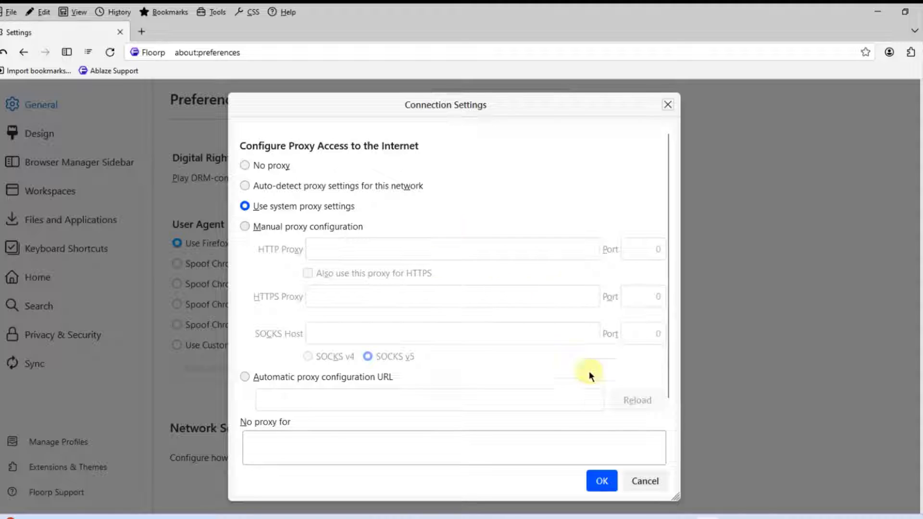
pyautogui.click(644, 480)
pyautogui.click(48, 133)
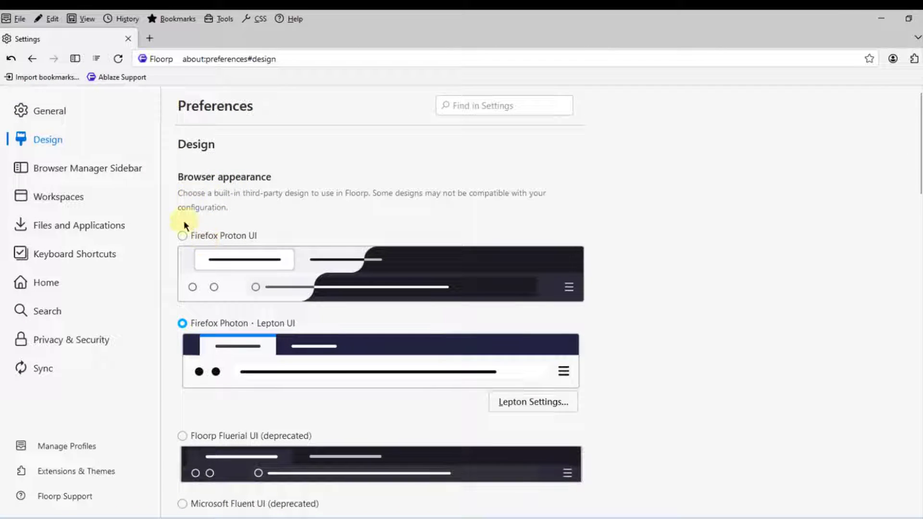
# - Try the Lepton and other appearance designs, settling on Firefox Proton UI
pyautogui.click(228, 239)
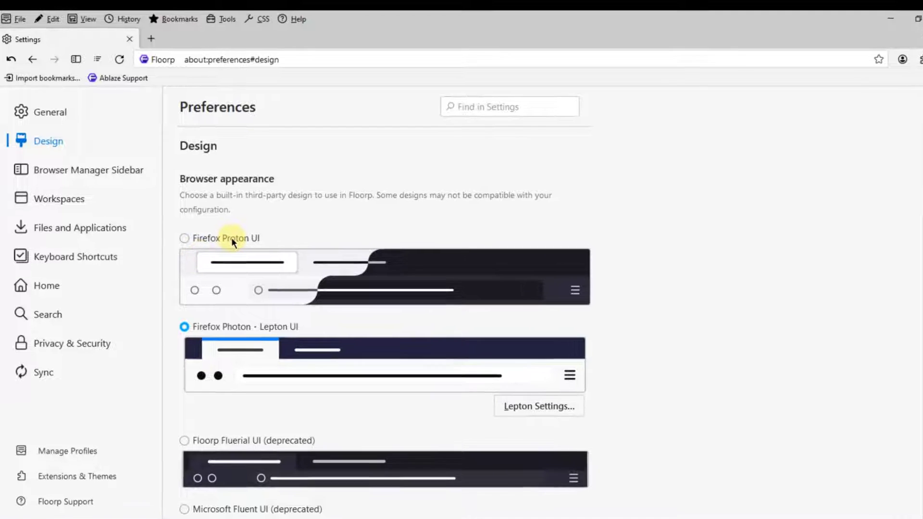
pyautogui.scroll(-2, 235, 240)
pyautogui.click(238, 262)
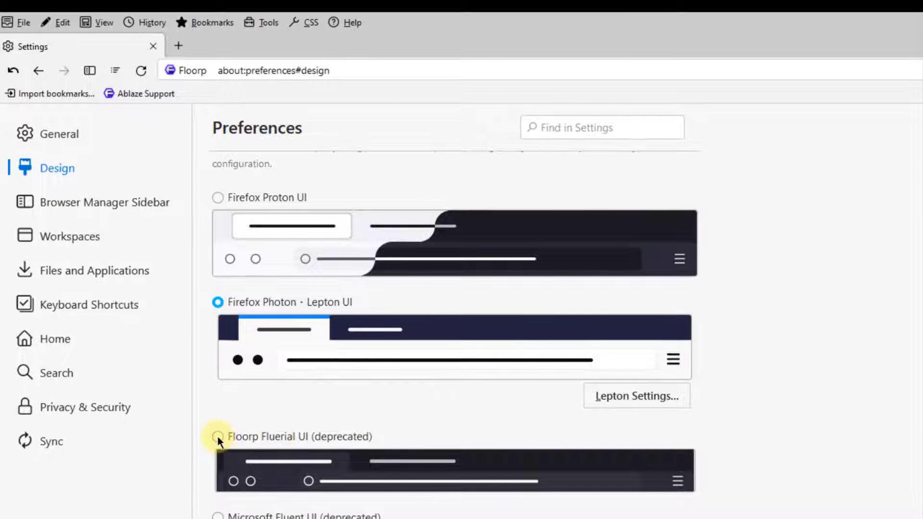
pyautogui.scroll(-3, 217, 437)
pyautogui.click(250, 353)
pyautogui.scroll(5, 300, 365)
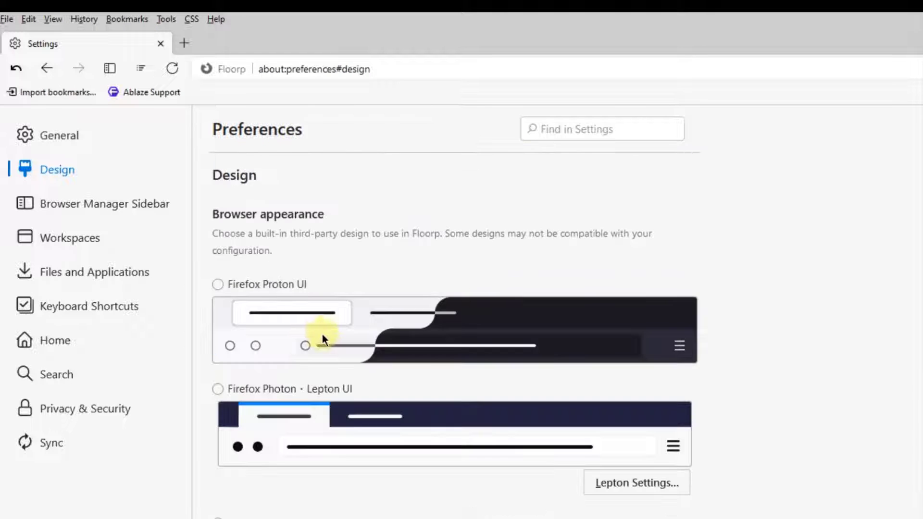
pyautogui.click(244, 284)
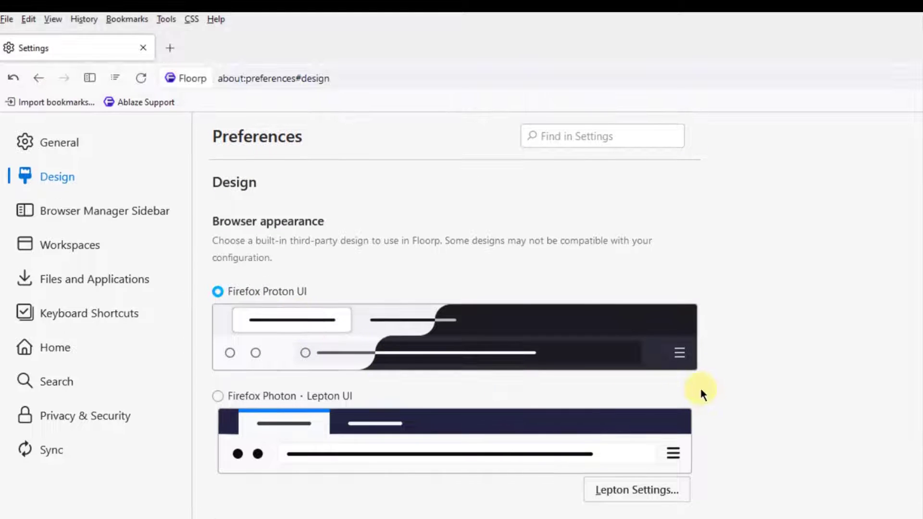
pyautogui.scroll(-8, 700, 391)
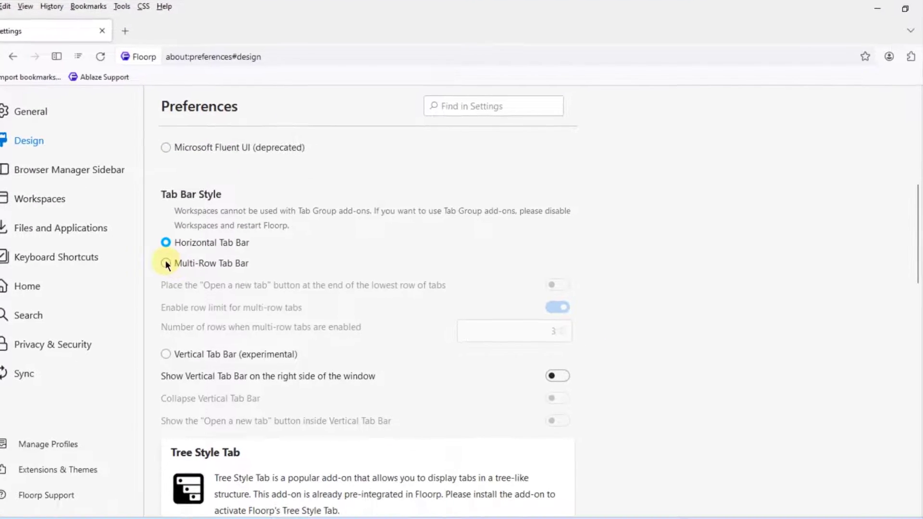
# - Try Multi-Row and Horizontal tab bars, cancelling restarts, then choose Vertical Tab Bar (experimental)
pyautogui.click(166, 264)
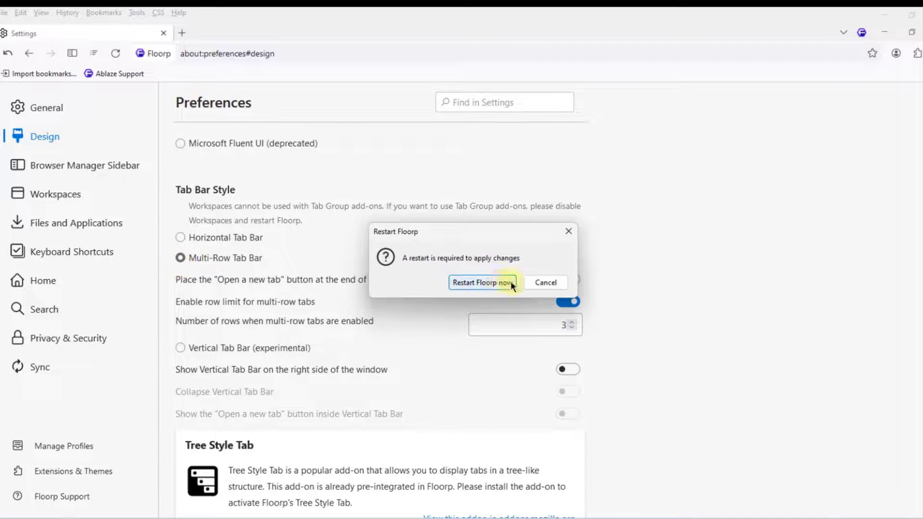
pyautogui.click(538, 284)
pyautogui.click(217, 243)
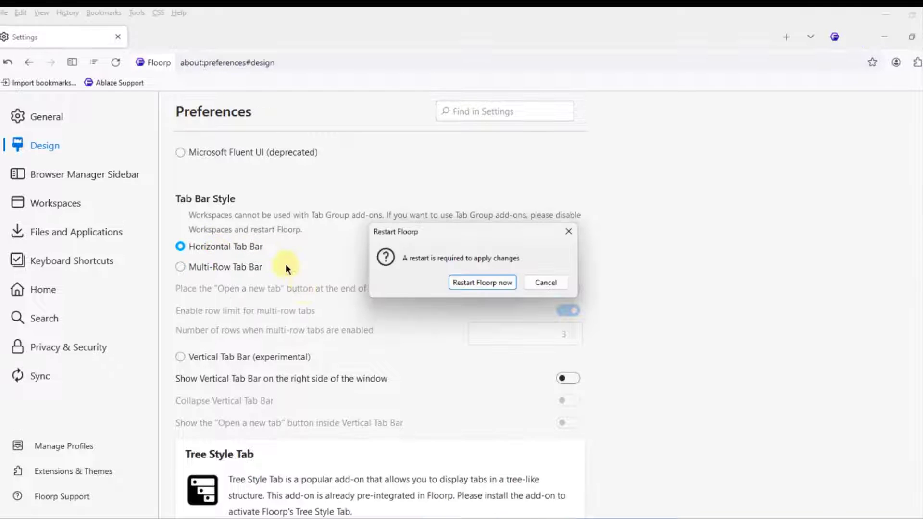
pyautogui.click(540, 283)
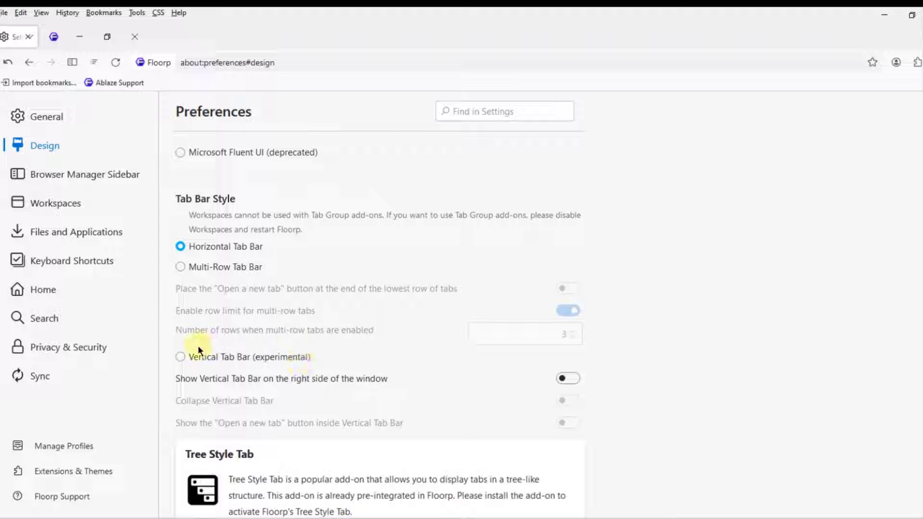
pyautogui.click(178, 357)
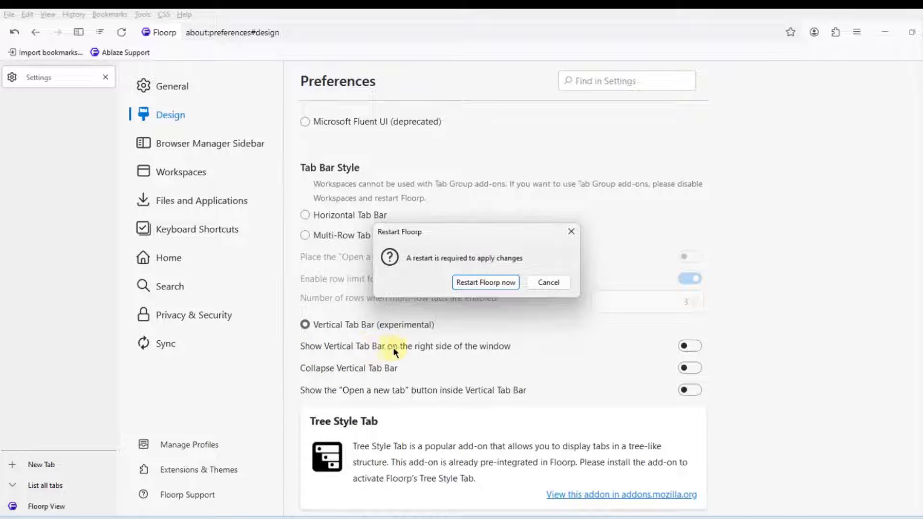
# - Put the vertical tab bar on the right side, make it collapse, and add a new-tab button
pyautogui.click(552, 285)
pyautogui.click(698, 347)
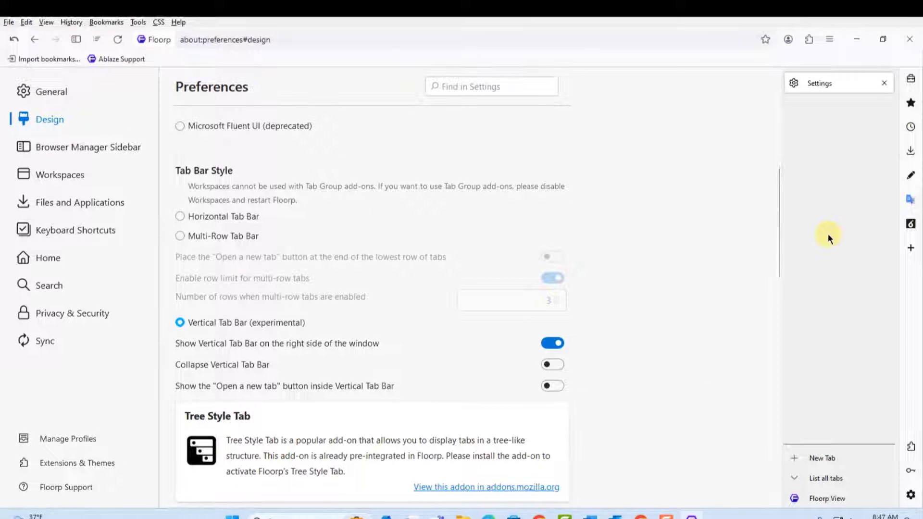
pyautogui.click(552, 364)
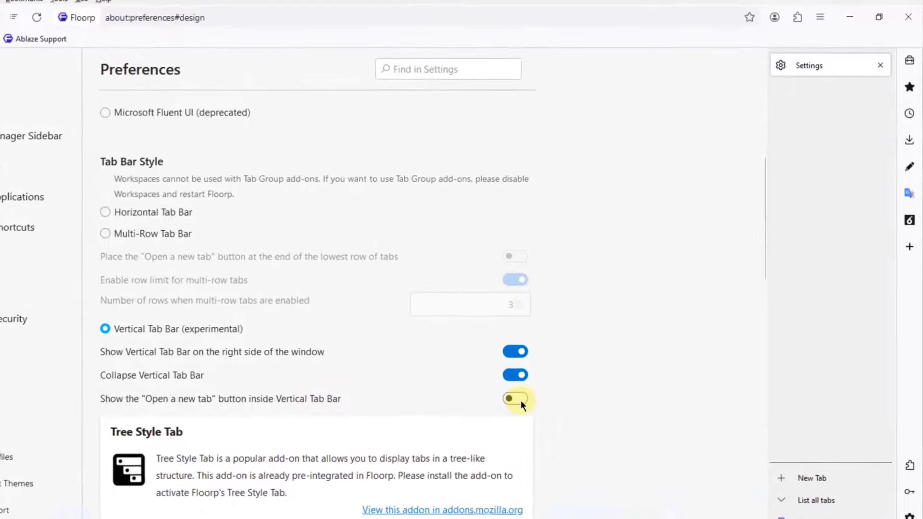
pyautogui.click(504, 402)
pyautogui.scroll(-3, 498, 205)
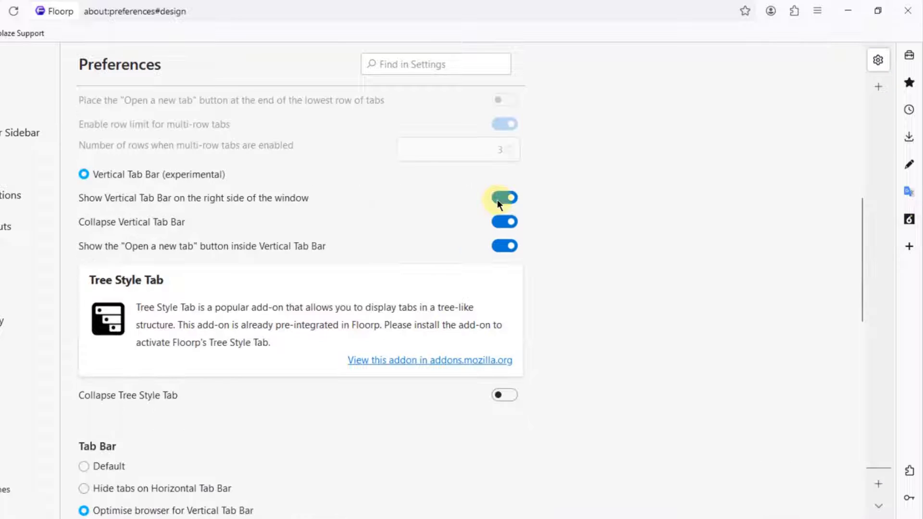
# - Move the vertical tab bar back to the left and stop it collapsing, dismissing the restart prompt
pyautogui.click(504, 198)
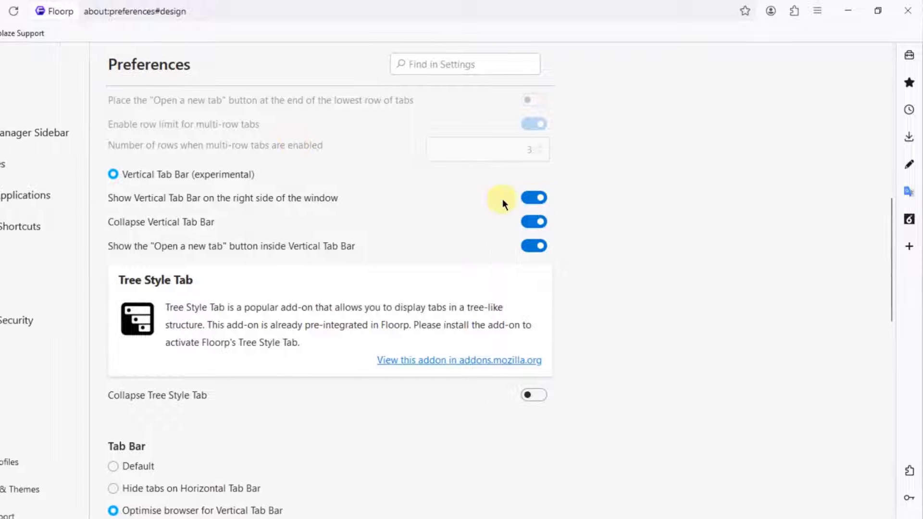
pyautogui.click(553, 221)
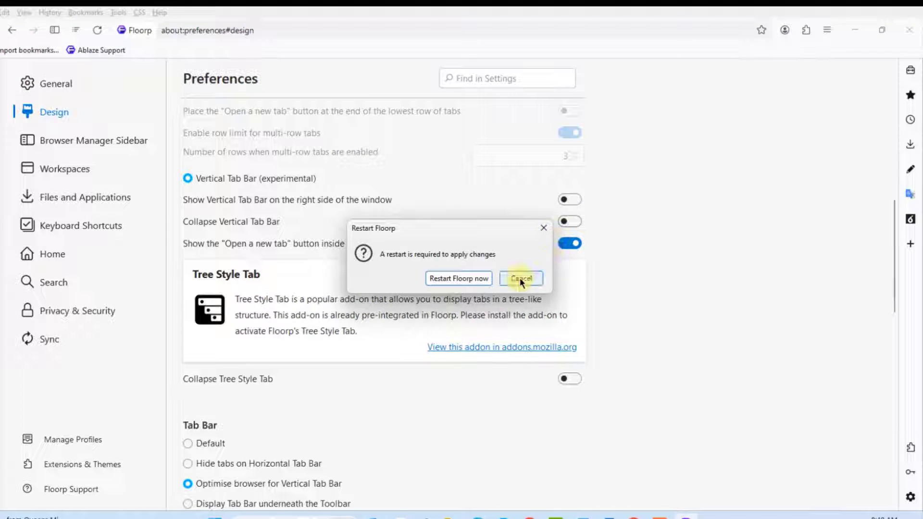
pyautogui.click(500, 279)
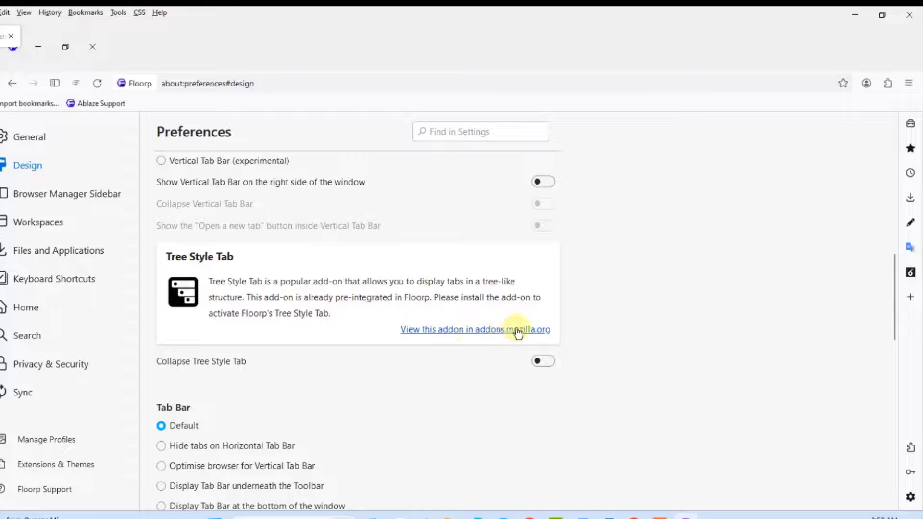
pyautogui.scroll(-3, 183, 274)
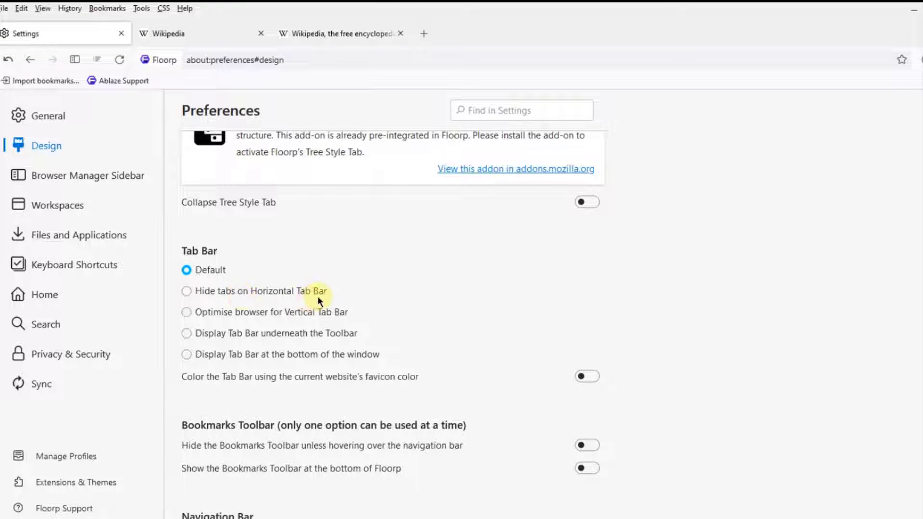
pyautogui.click(186, 291)
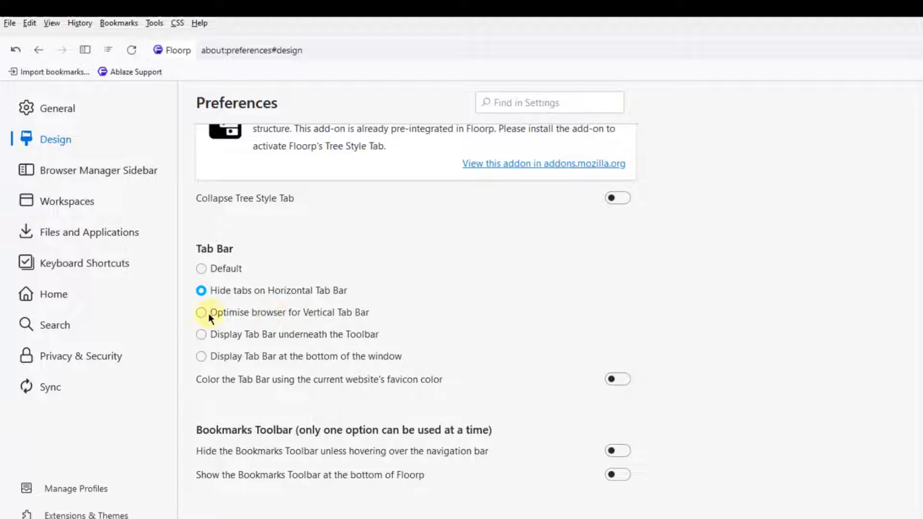
pyautogui.click(201, 313)
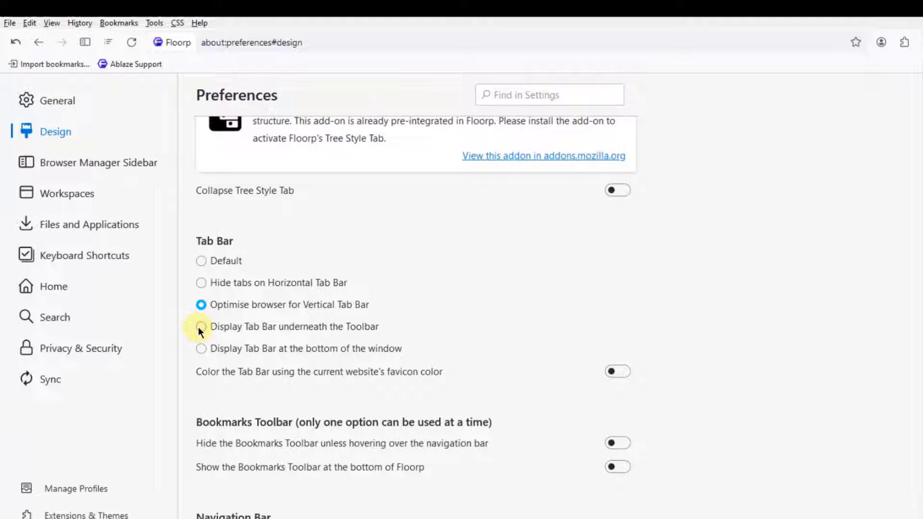
pyautogui.click(201, 326)
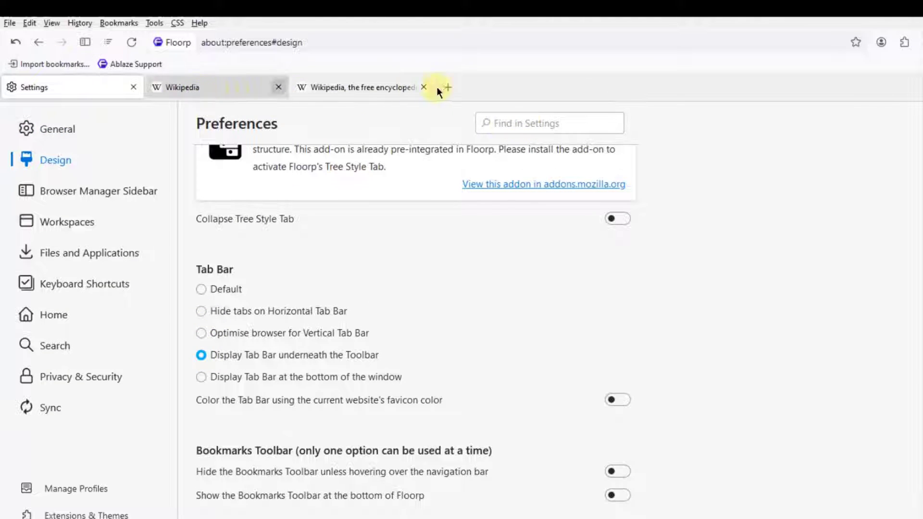
pyautogui.click(201, 377)
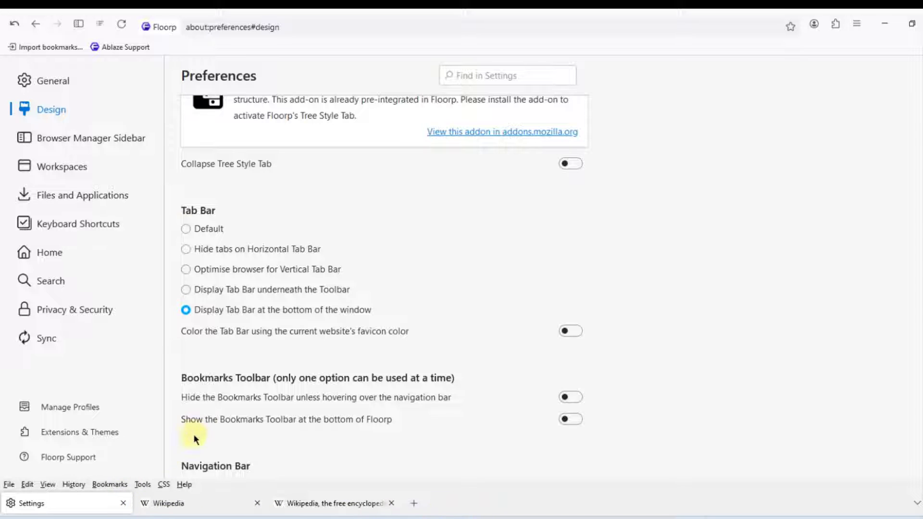
pyautogui.click(186, 229)
pyautogui.scroll(-5, 471, 301)
pyautogui.scroll(4, 241, 344)
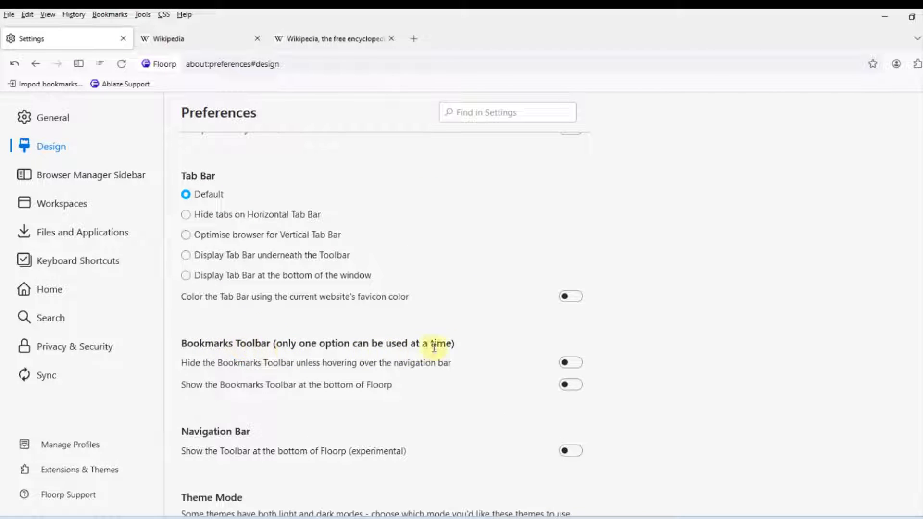
pyautogui.scroll(-3, 318, 314)
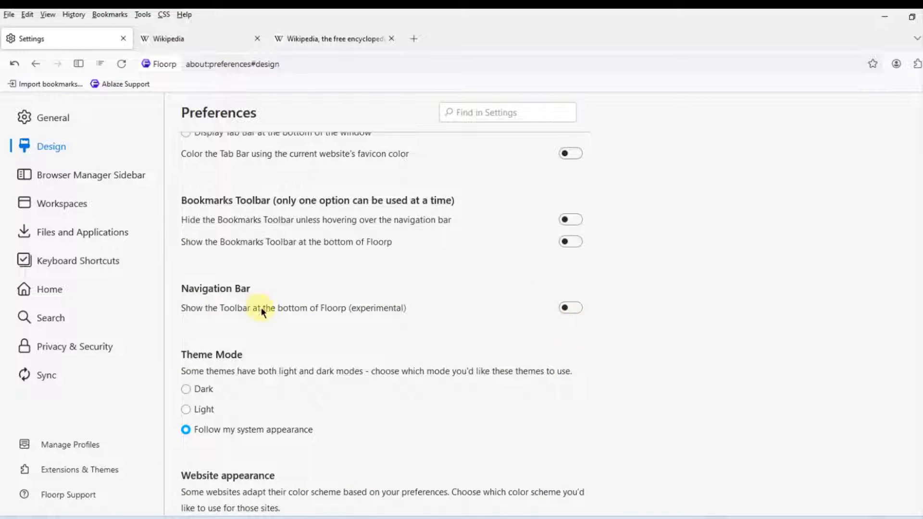
pyautogui.click(577, 308)
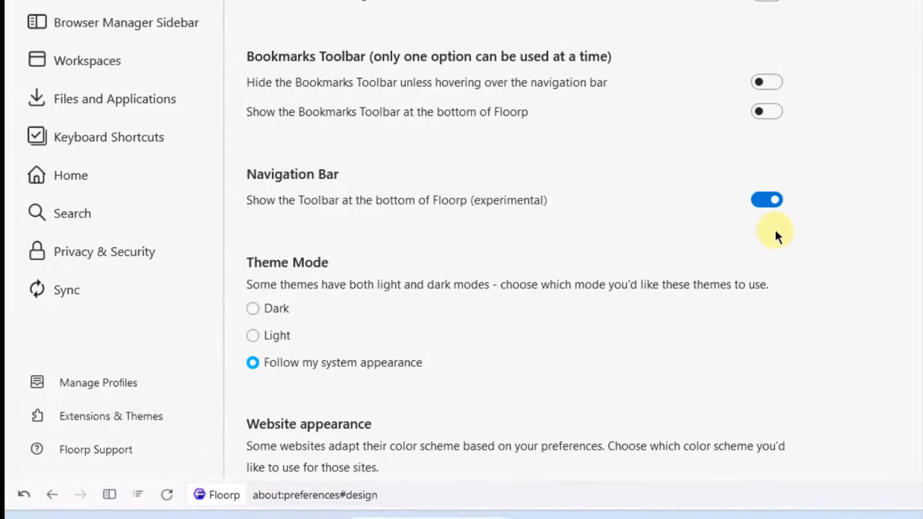
pyautogui.click(417, 496)
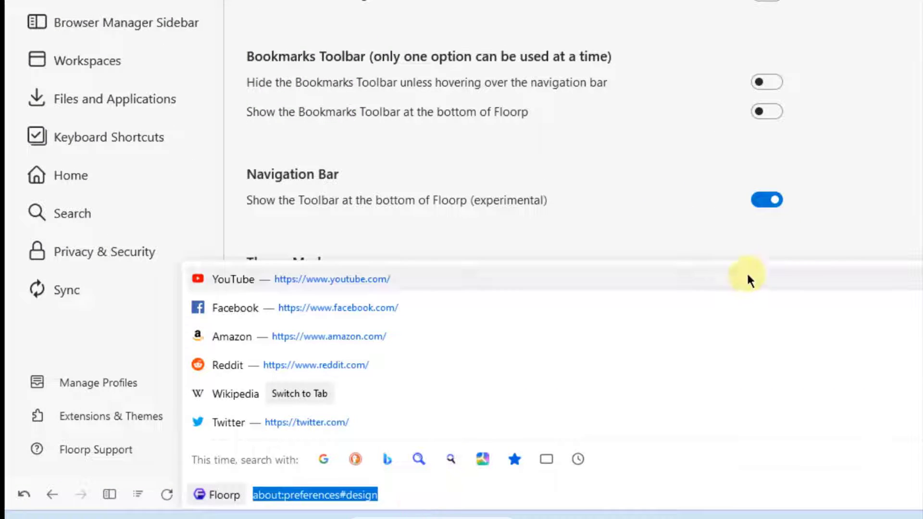
pyautogui.press('Escape')
pyautogui.click(767, 199)
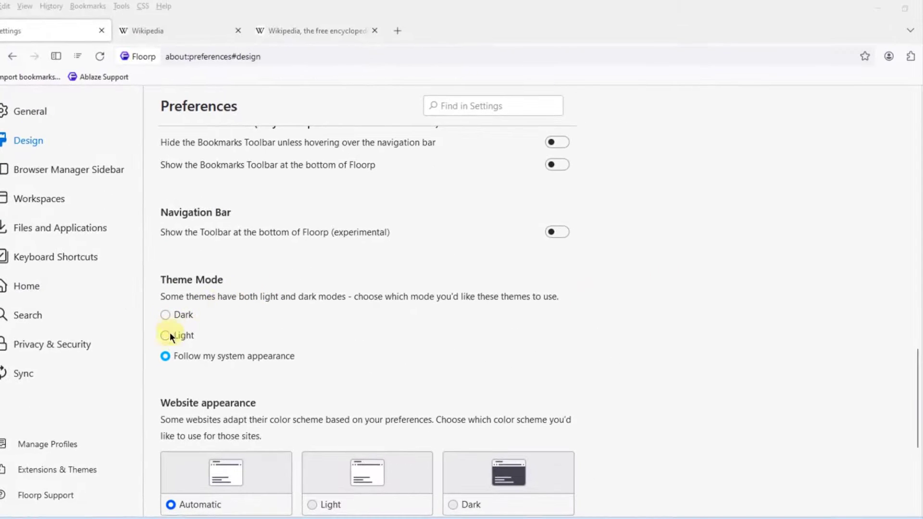
pyautogui.click(166, 314)
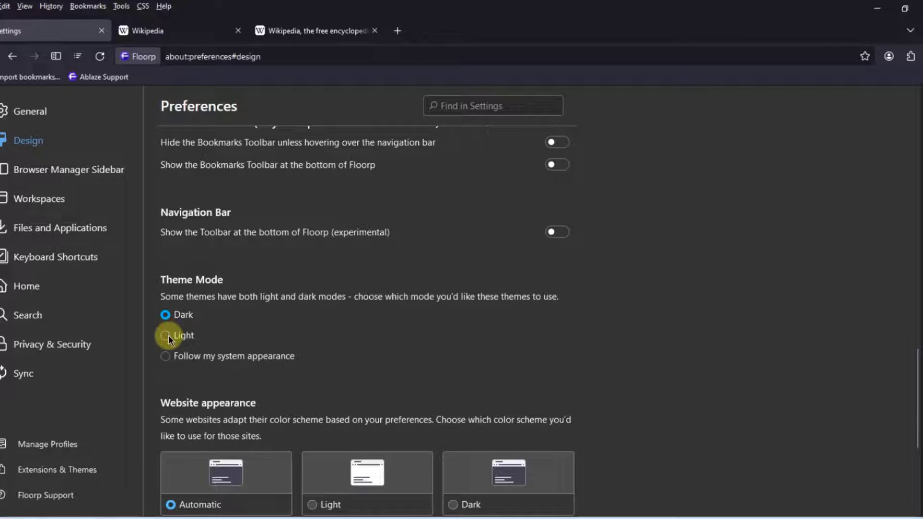
pyautogui.click(166, 335)
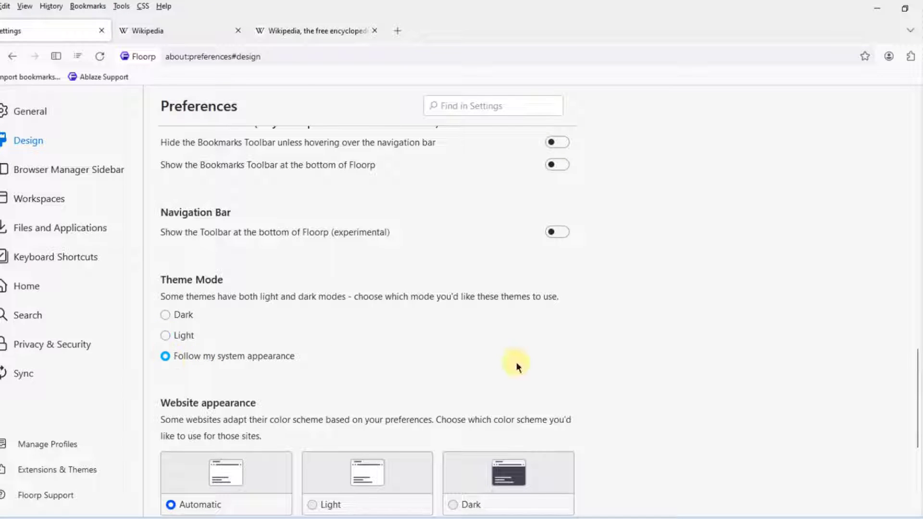
pyautogui.scroll(-5, 532, 363)
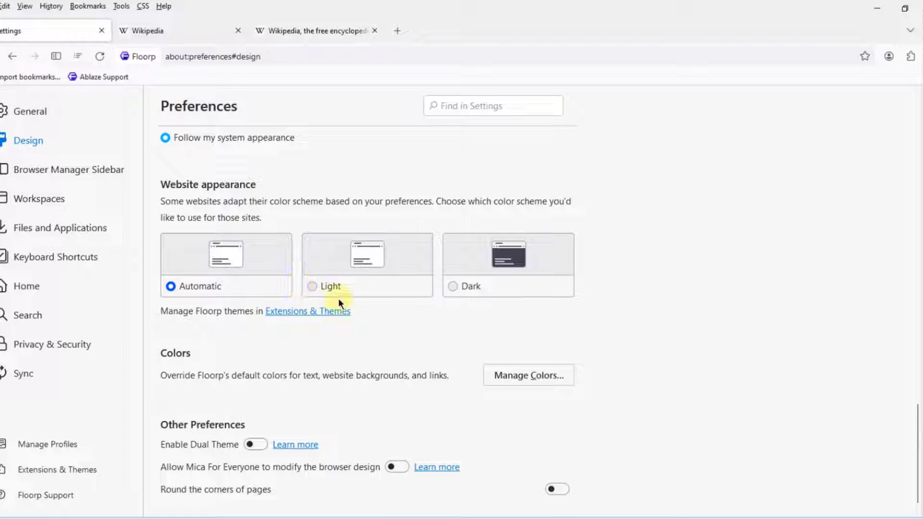
pyautogui.click(360, 294)
pyautogui.click(464, 290)
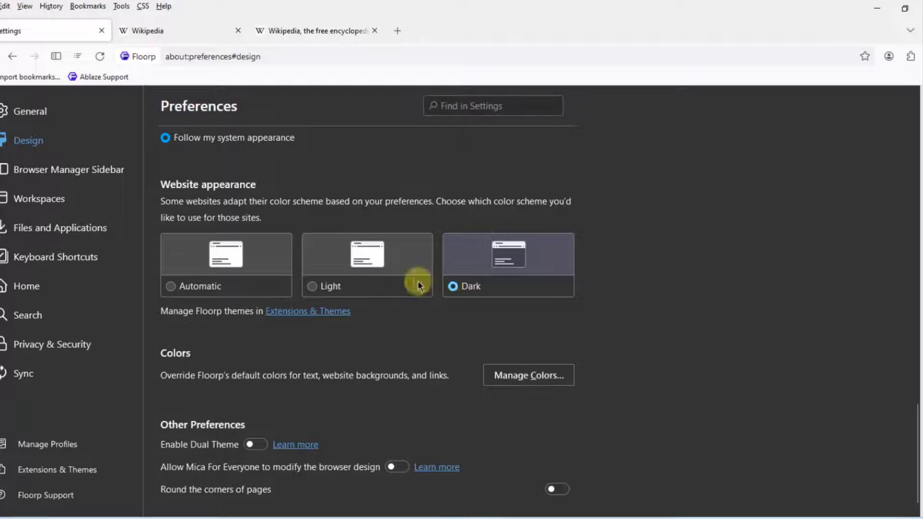
pyautogui.click(174, 287)
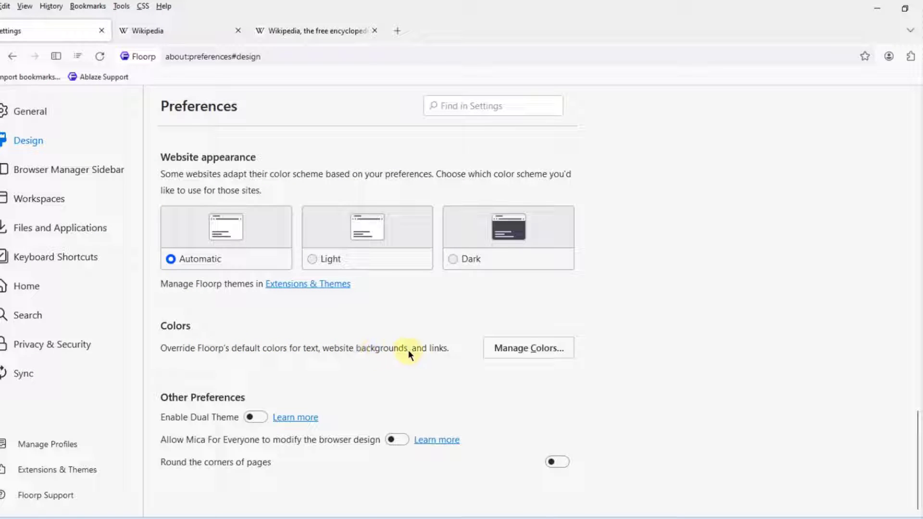
pyautogui.click(515, 349)
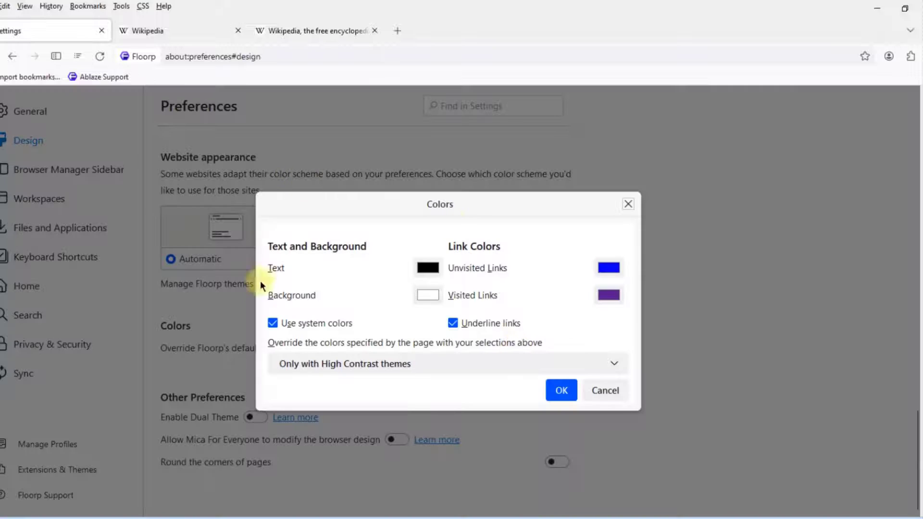
pyautogui.press('Escape')
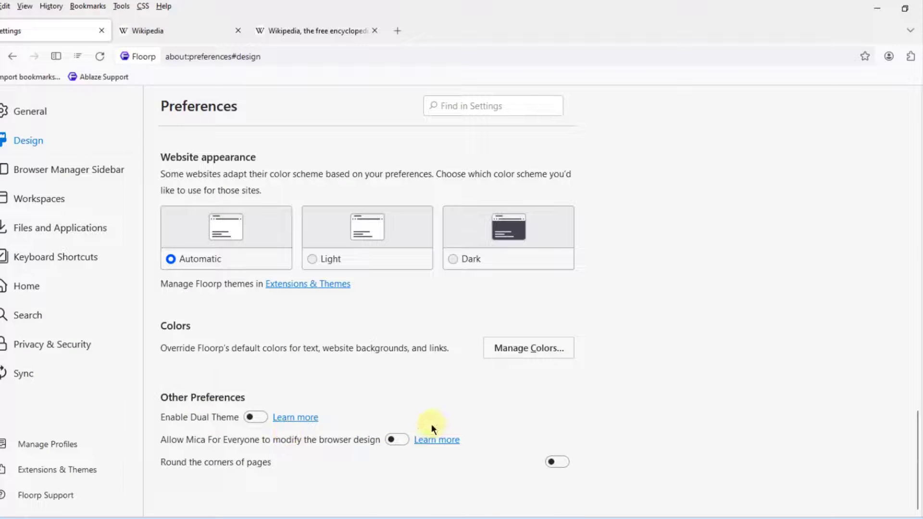
# - In Browser Manager Sidebar settings, move the sidebar to the left and back to the right
pyautogui.click(96, 170)
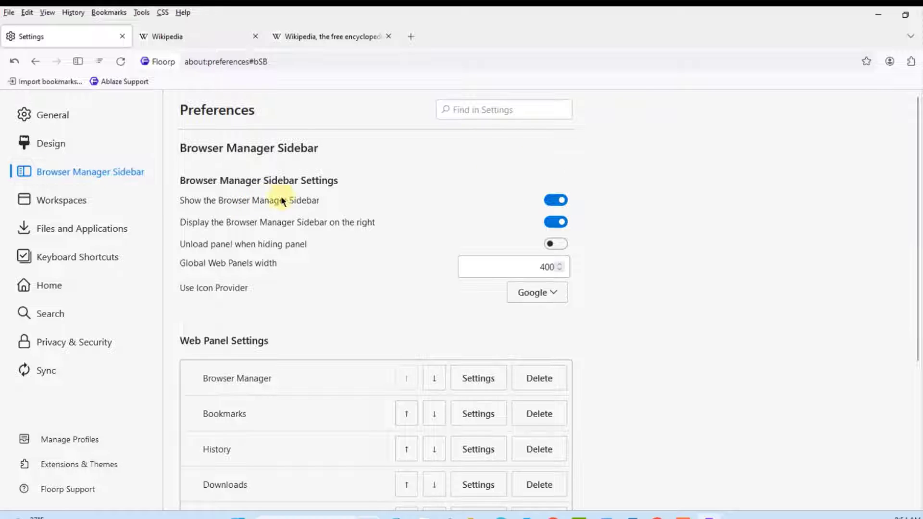
pyautogui.click(556, 200)
pyautogui.click(551, 223)
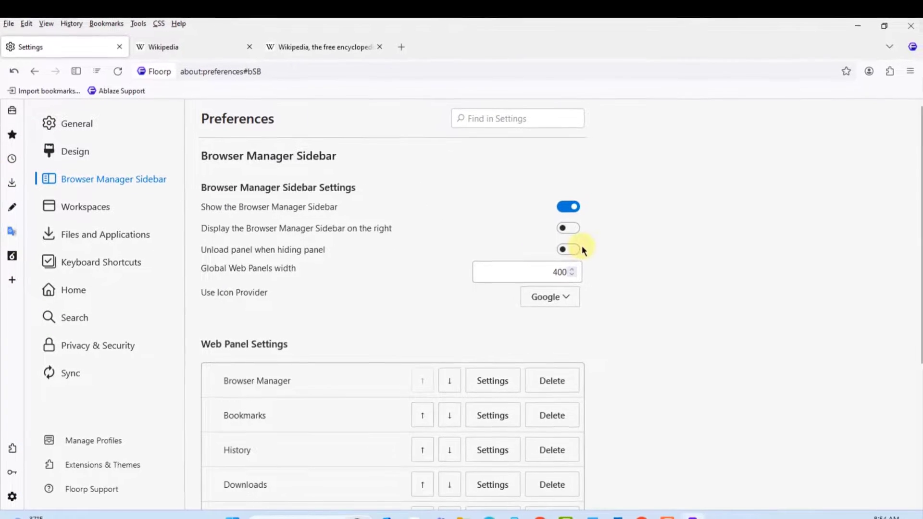
pyautogui.click(569, 230)
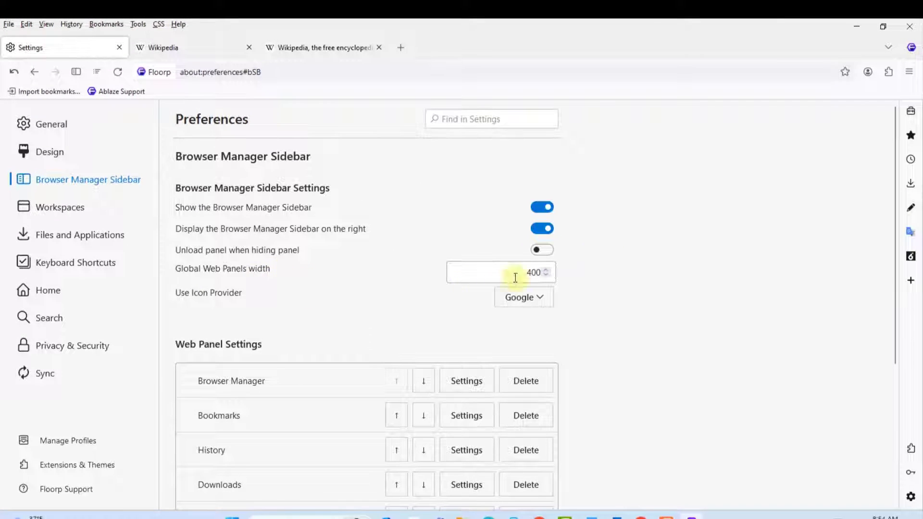
# - Scroll through the web panel settings and go to the Workspaces preferences
pyautogui.scroll(-5, 701, 425)
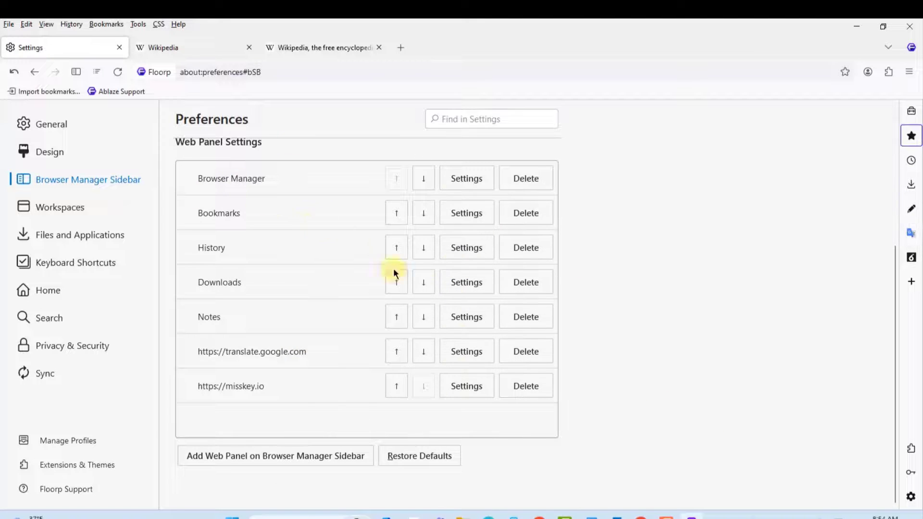
pyautogui.scroll(2, 387, 313)
pyautogui.scroll(-2, 389, 439)
pyautogui.click(71, 209)
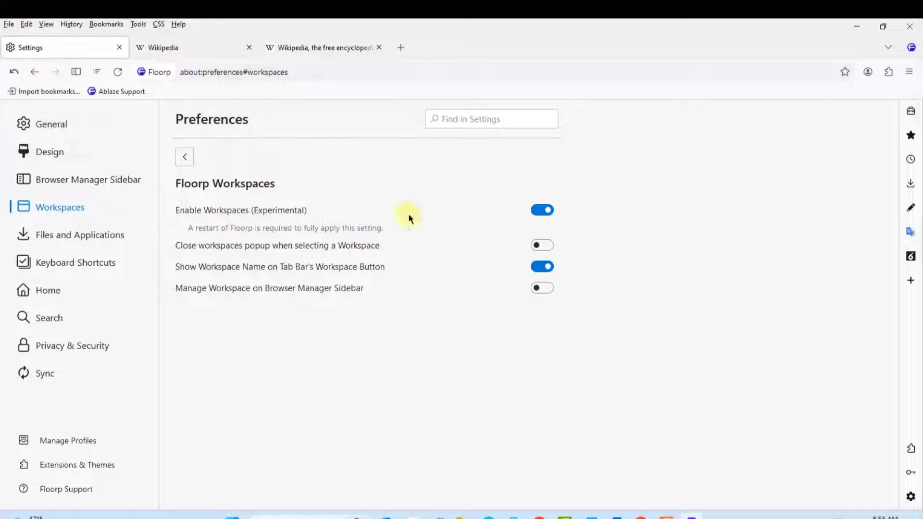
# - In Files and Applications, turn off 'Always ask you where to save files'
pyautogui.click(77, 236)
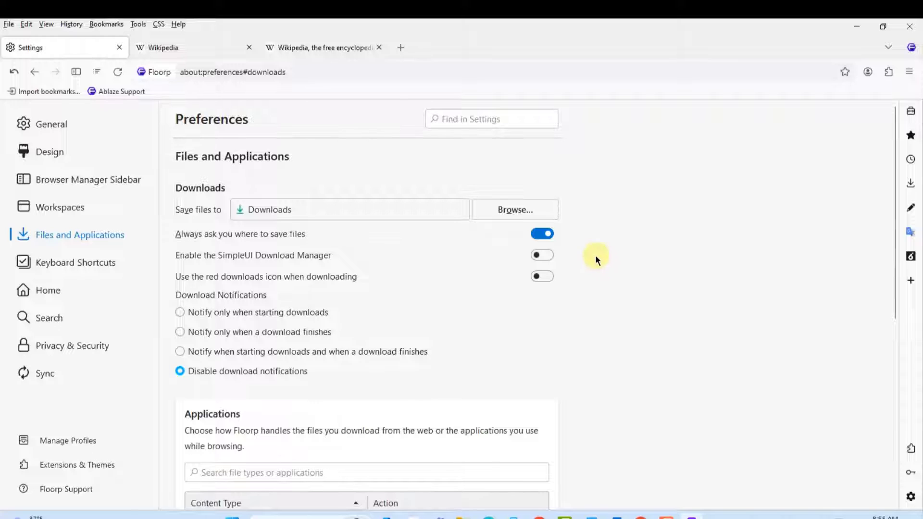
pyautogui.click(541, 234)
pyautogui.click(549, 276)
pyautogui.scroll(-3, 267, 244)
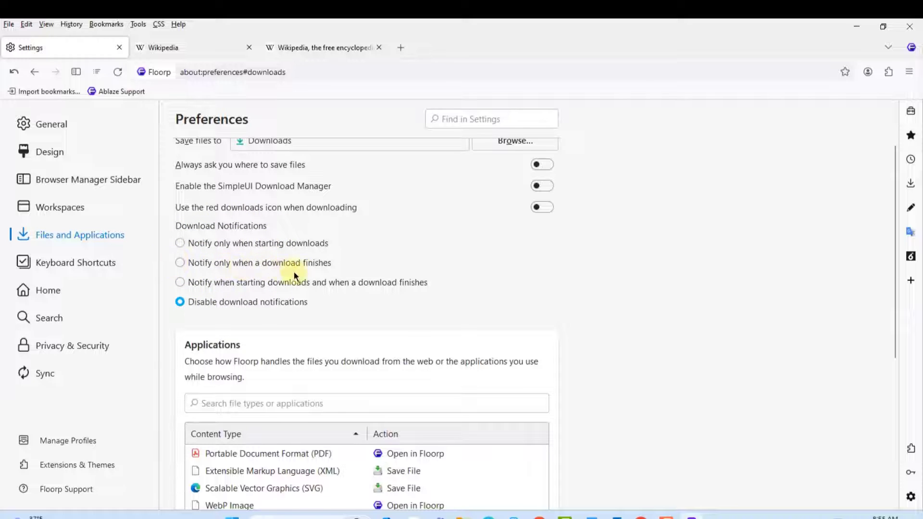
pyautogui.scroll(-3, 193, 231)
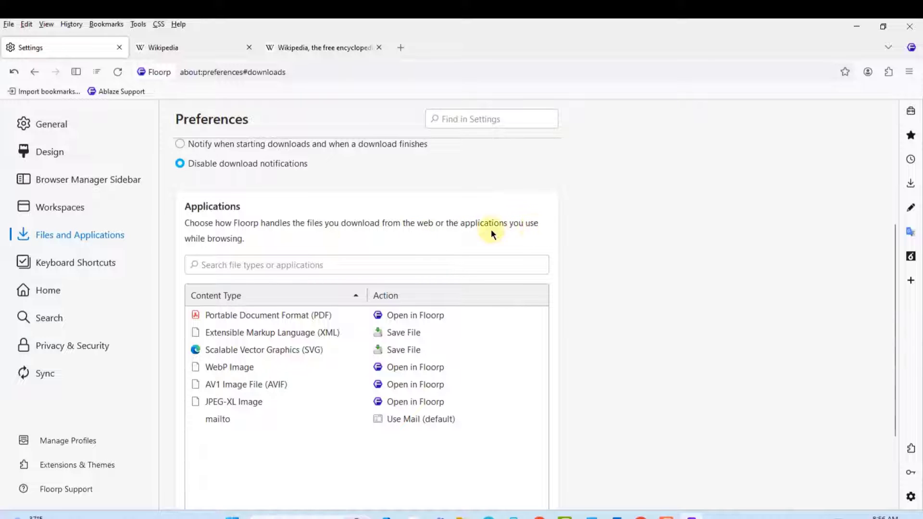
# - Browse the Keyboard Shortcuts preferences for tab, search and bookmark actions
pyautogui.click(47, 272)
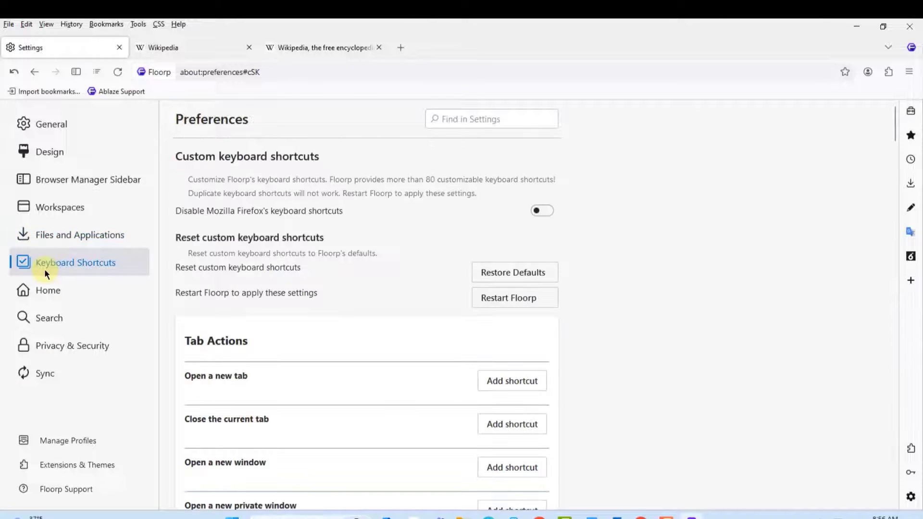
pyautogui.scroll(-15, 477, 316)
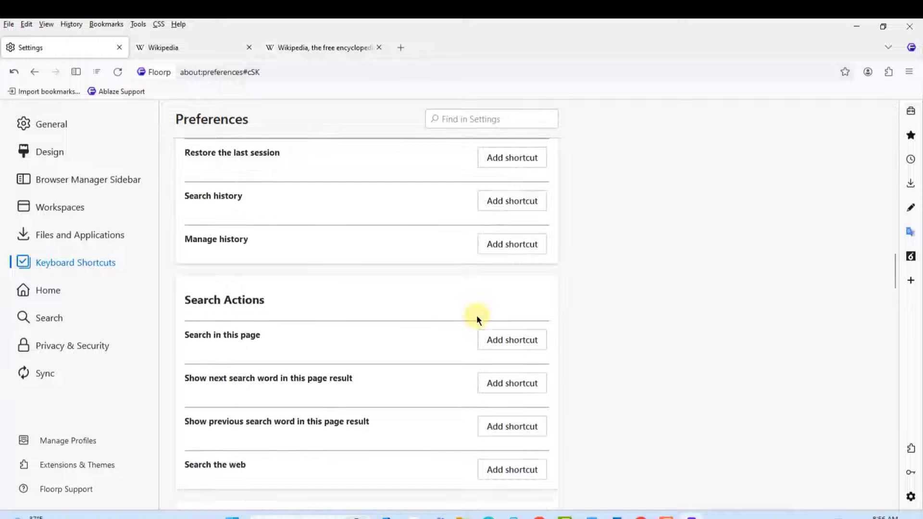
pyautogui.scroll(-7, 589, 355)
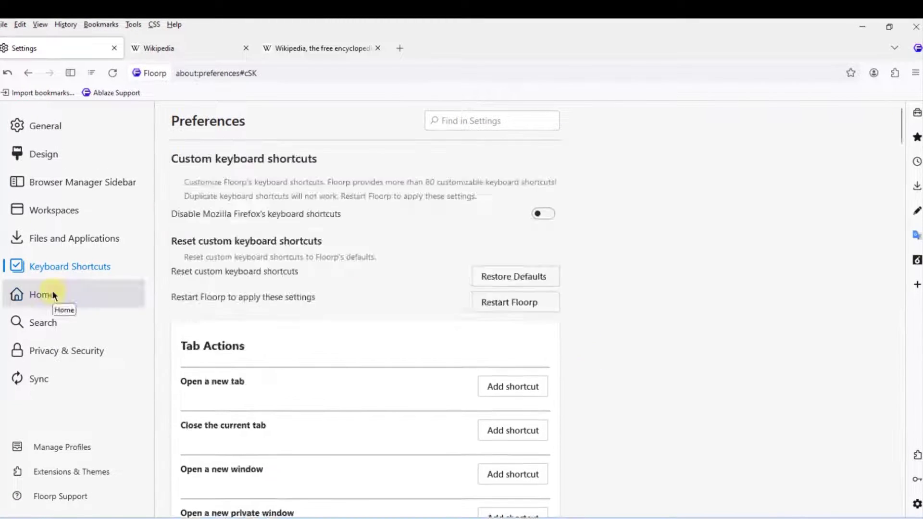
pyautogui.click(35, 293)
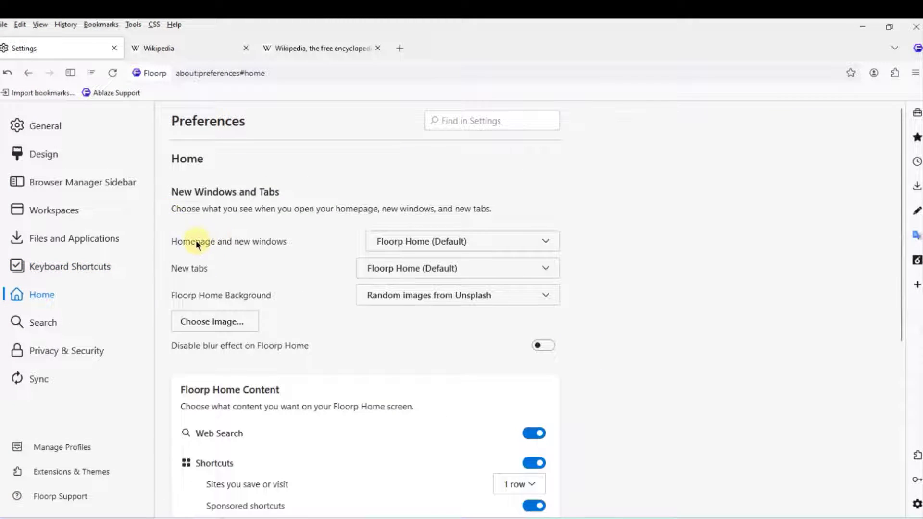
pyautogui.click(401, 241)
pyautogui.click(387, 271)
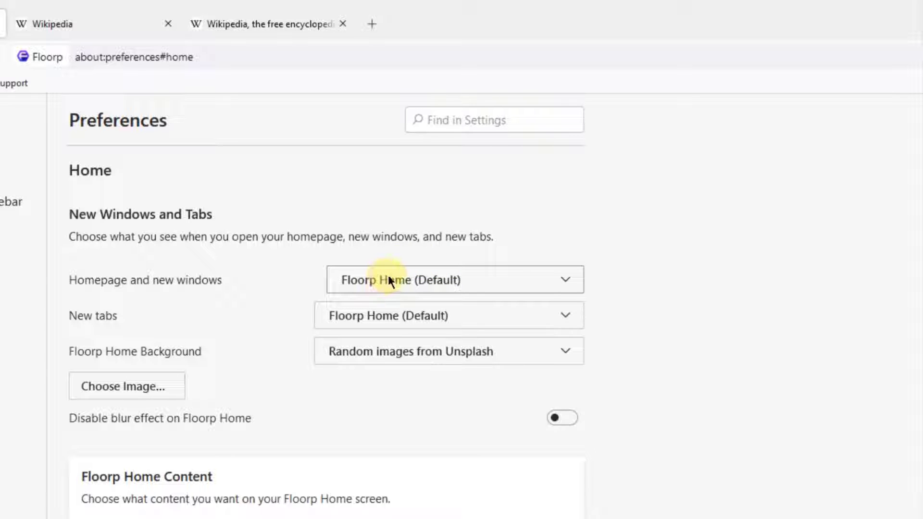
pyautogui.click(389, 281)
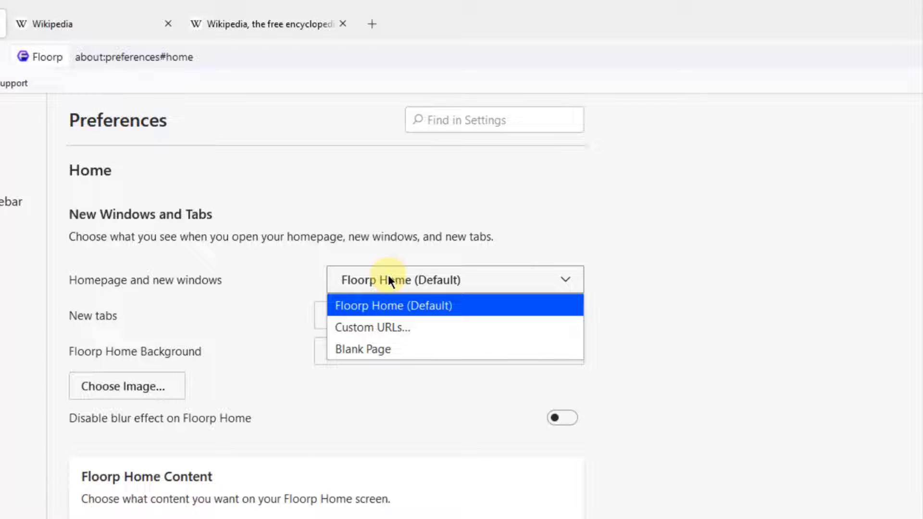
pyautogui.click(394, 321)
pyautogui.click(388, 316)
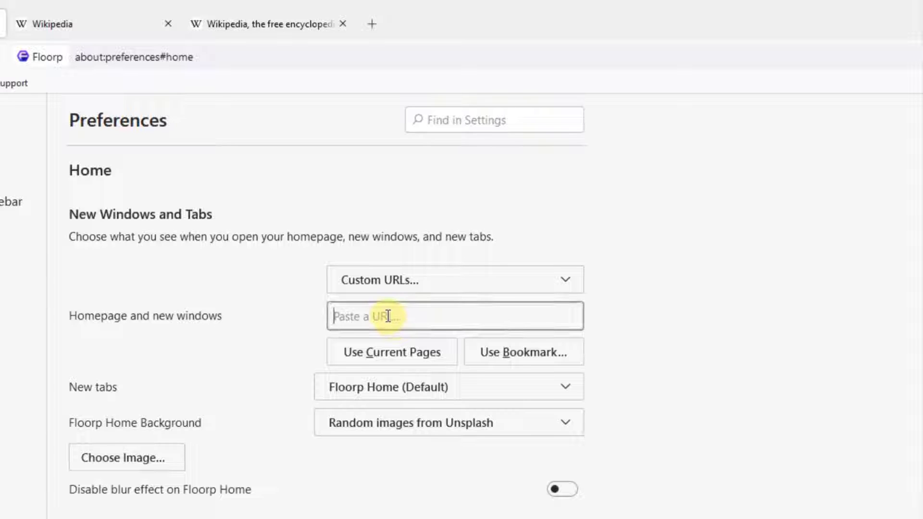
pyautogui.write('ww')
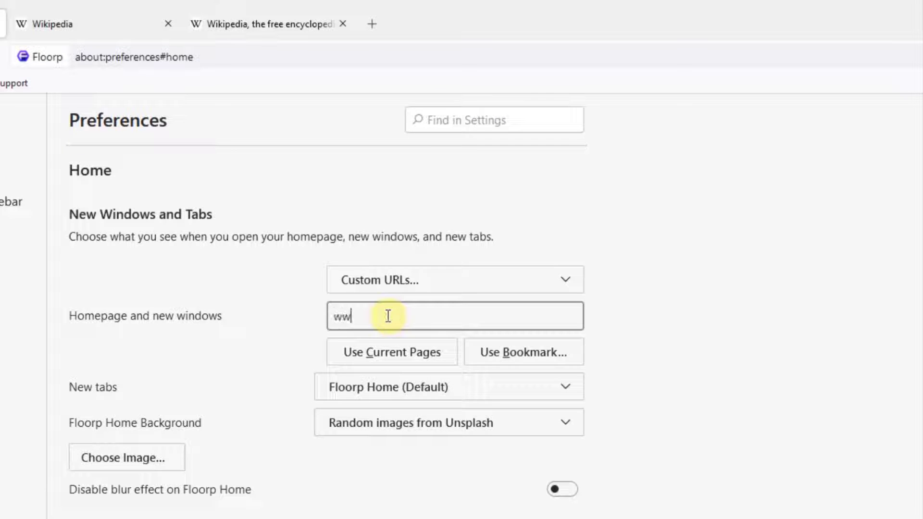
pyautogui.write('w.google.com')
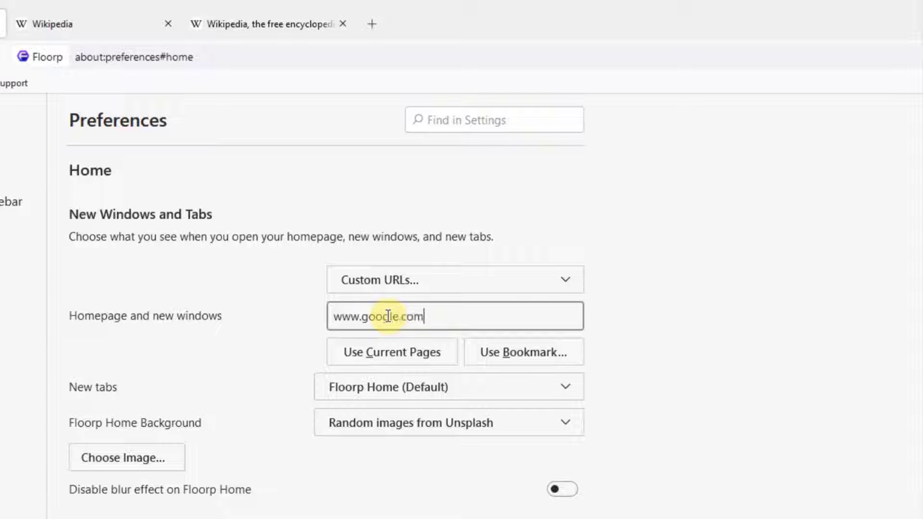
# - Check the New tabs and Floorp Home background choices unchanged, then go to Search
pyautogui.click(449, 385)
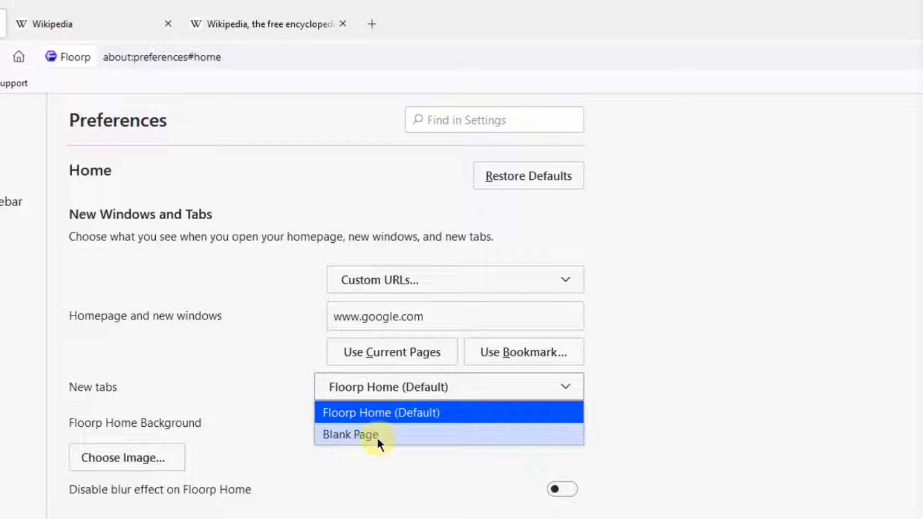
pyautogui.click(645, 428)
pyautogui.scroll(-4, 645, 428)
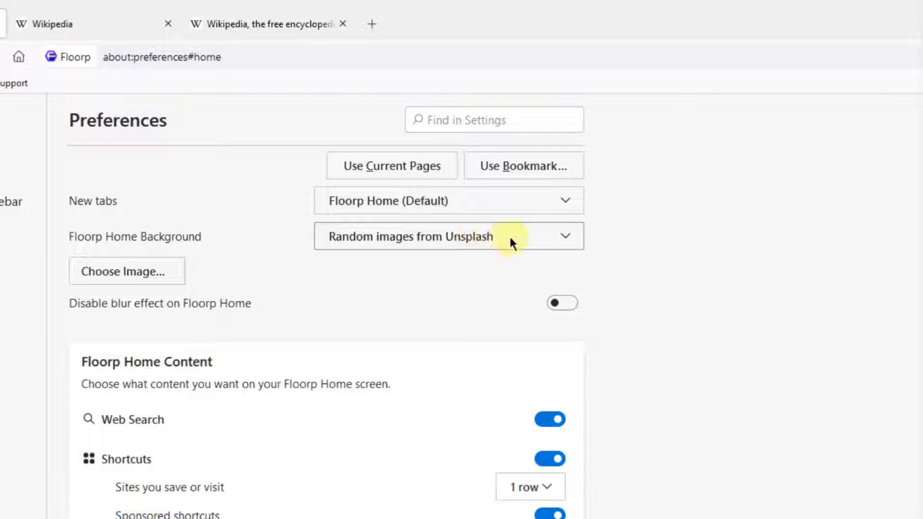
pyautogui.click(567, 236)
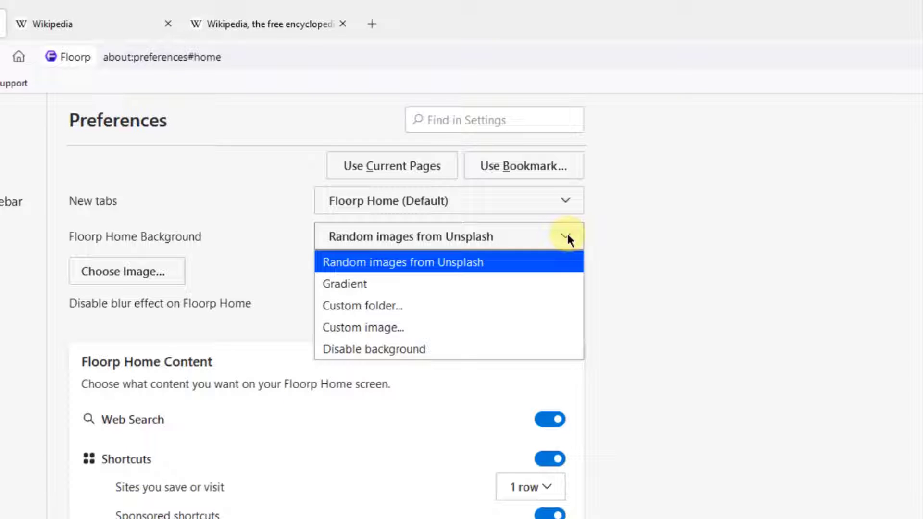
pyautogui.click(339, 239)
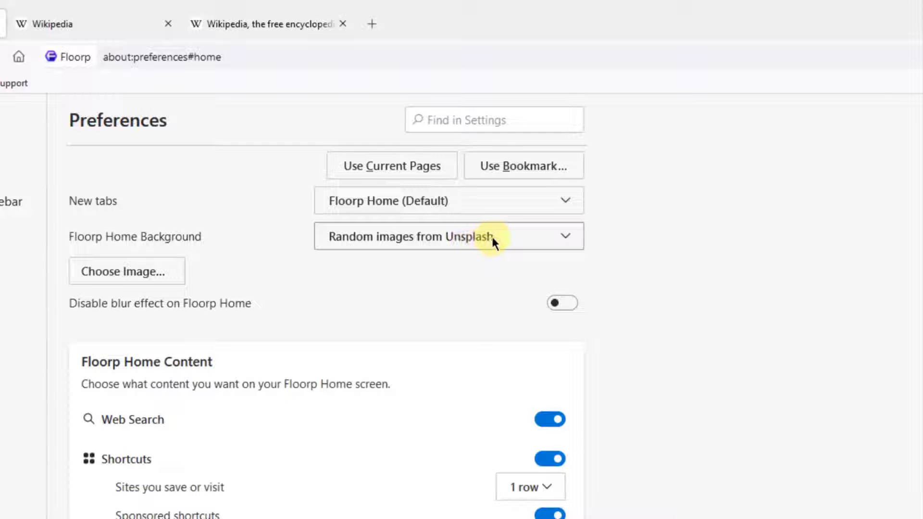
pyautogui.scroll(-3, 169, 275)
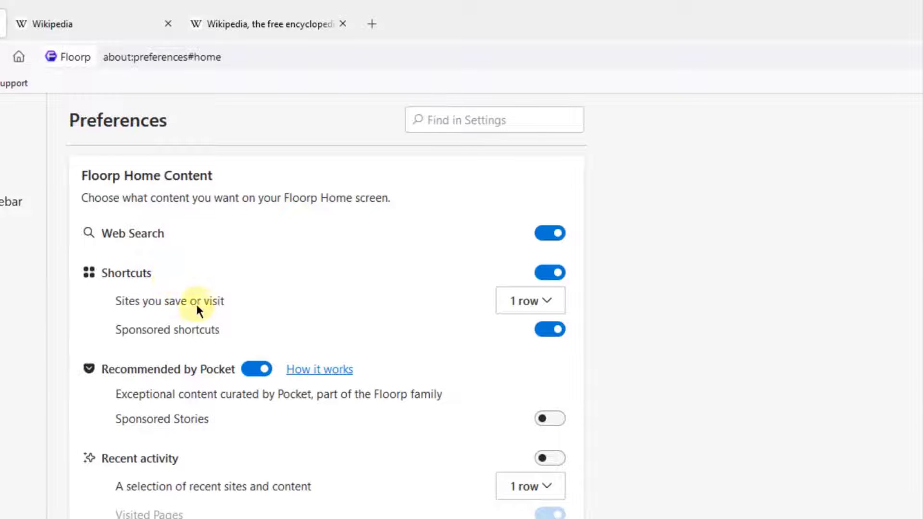
pyautogui.click(14, 385)
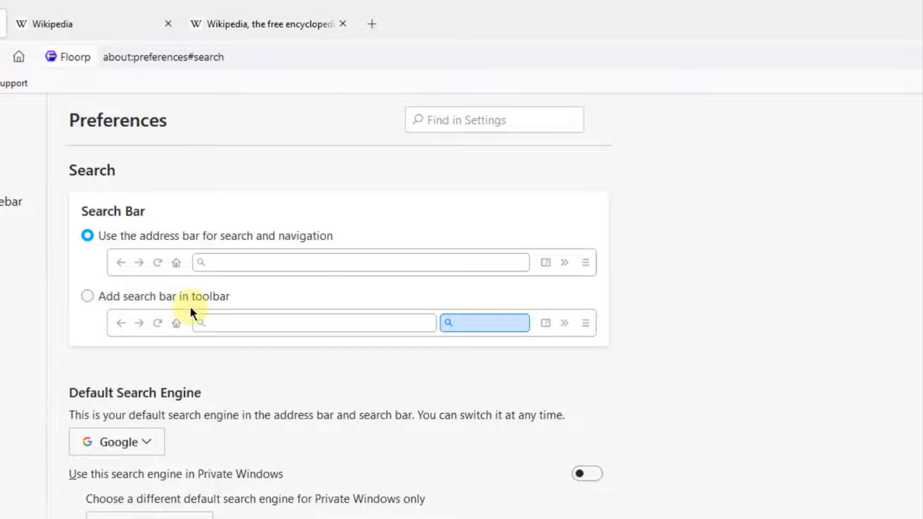
# - Try a separate toolbar search bar, then switch back to searching from the address bar
pyautogui.click(87, 296)
pyautogui.click(817, 54)
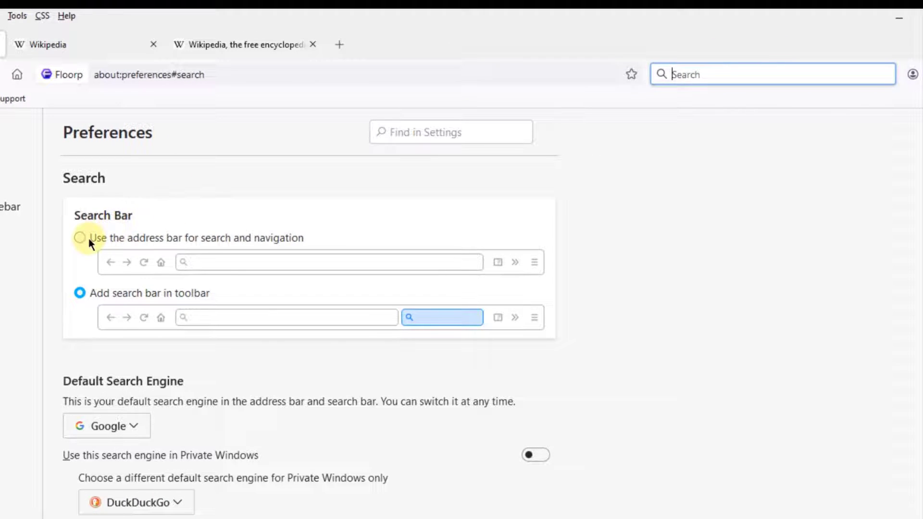
pyautogui.click(88, 238)
pyautogui.scroll(-3, 134, 218)
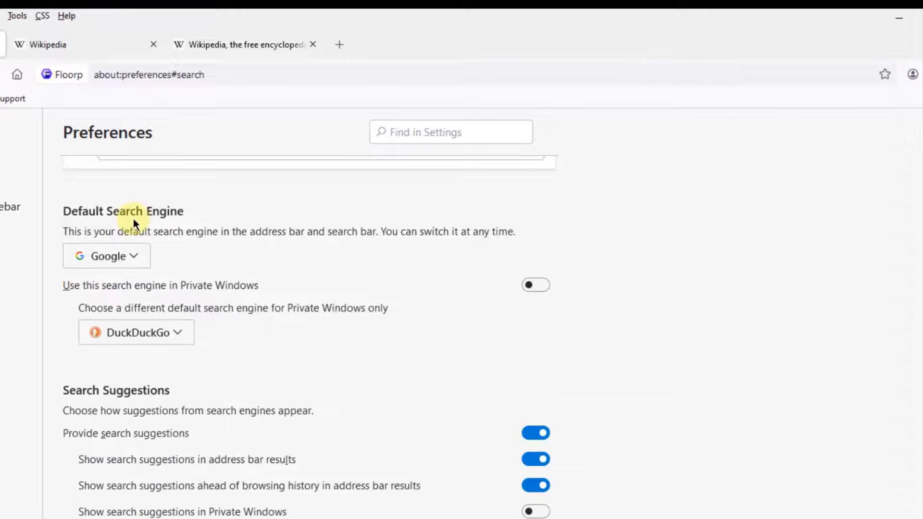
# - Keep Google as the default engine and cancel adding a new search engine
pyautogui.click(137, 255)
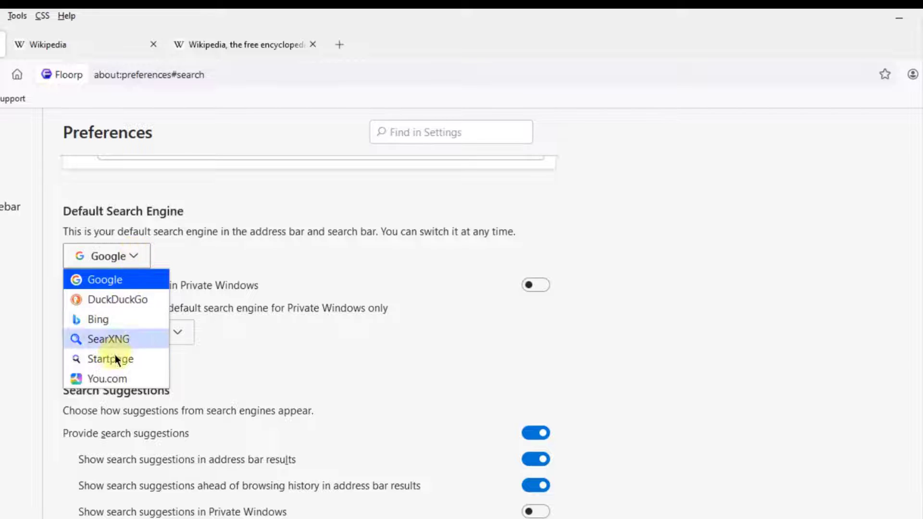
pyautogui.click(361, 347)
pyautogui.scroll(-7, 191, 280)
pyautogui.click(182, 376)
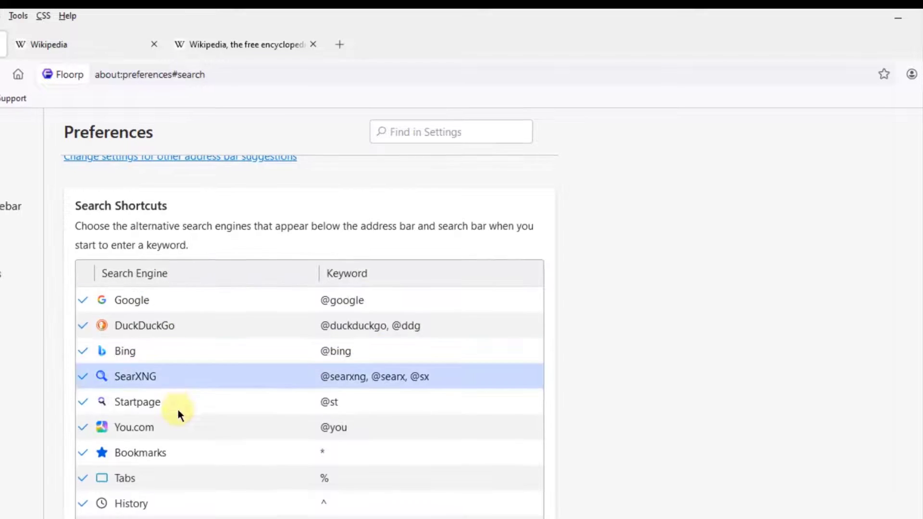
pyautogui.click(144, 516)
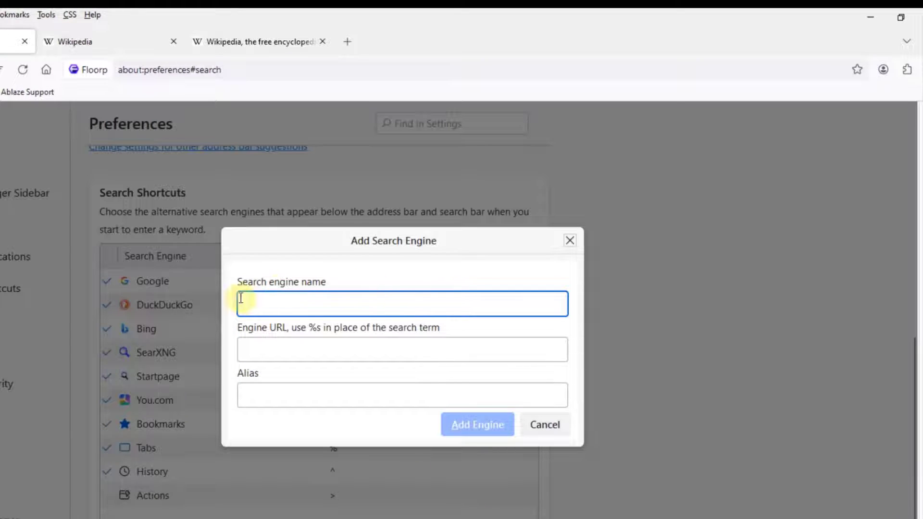
pyautogui.click(543, 416)
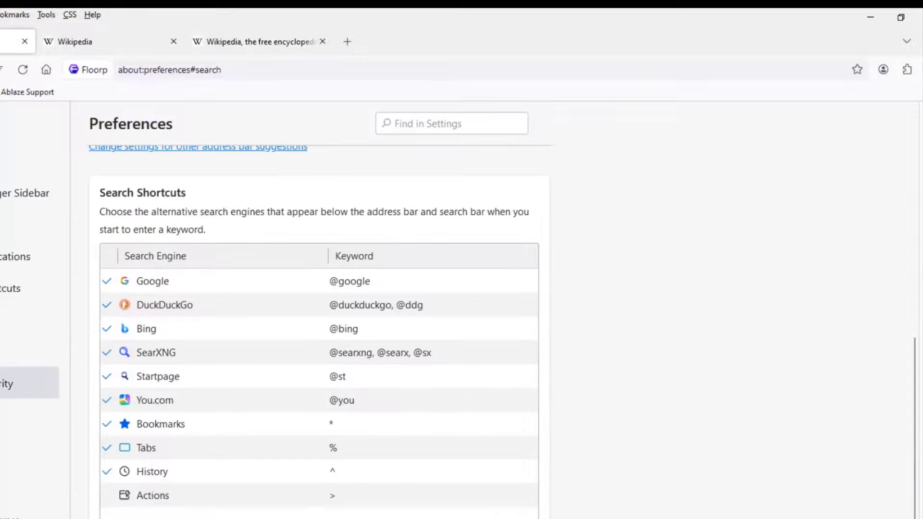
pyautogui.click(8, 384)
# - Toggle 'Delete cookies and site data when Floorp is closed' on and back off
pyautogui.scroll(-10, 446, 325)
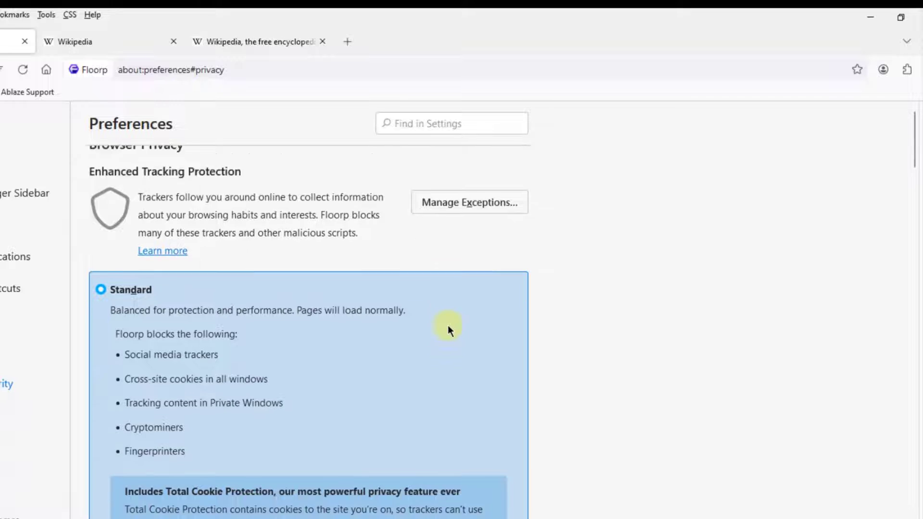
pyautogui.scroll(-10, 604, 296)
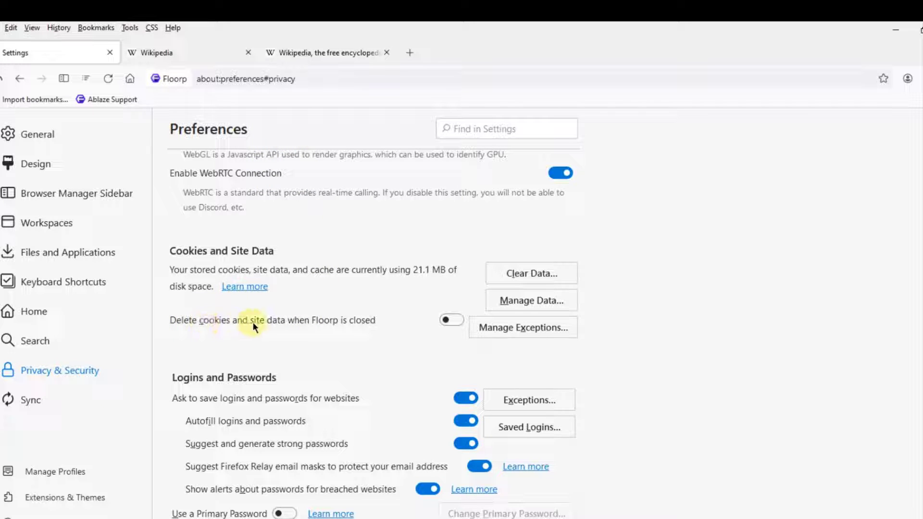
pyautogui.click(449, 319)
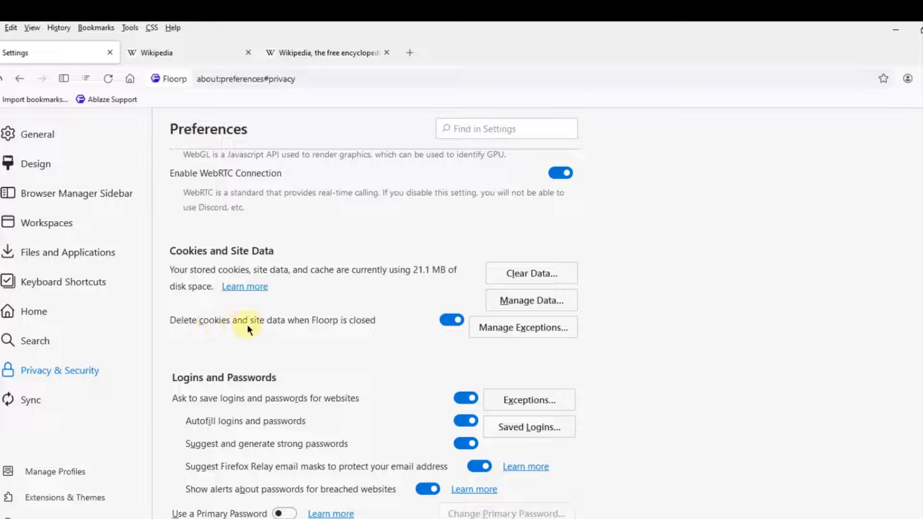
pyautogui.click(451, 320)
pyautogui.scroll(-3, 231, 240)
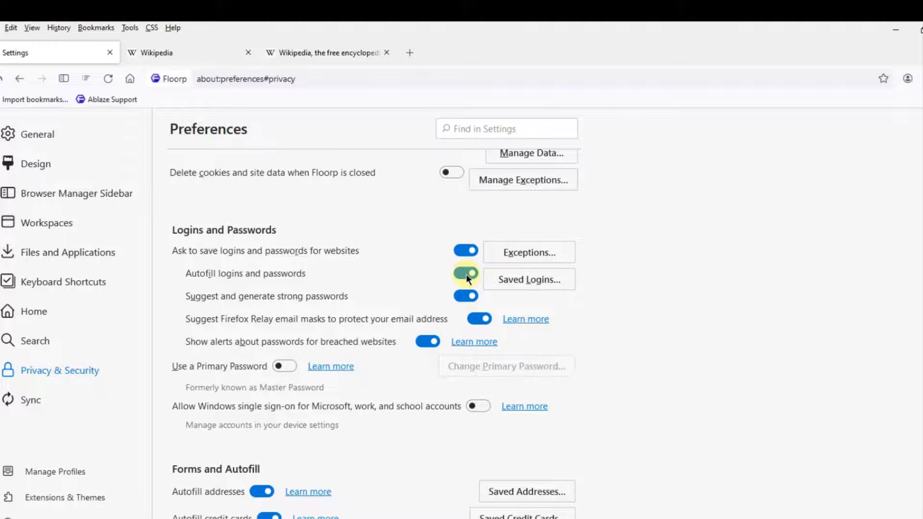
pyautogui.scroll(-7, 532, 289)
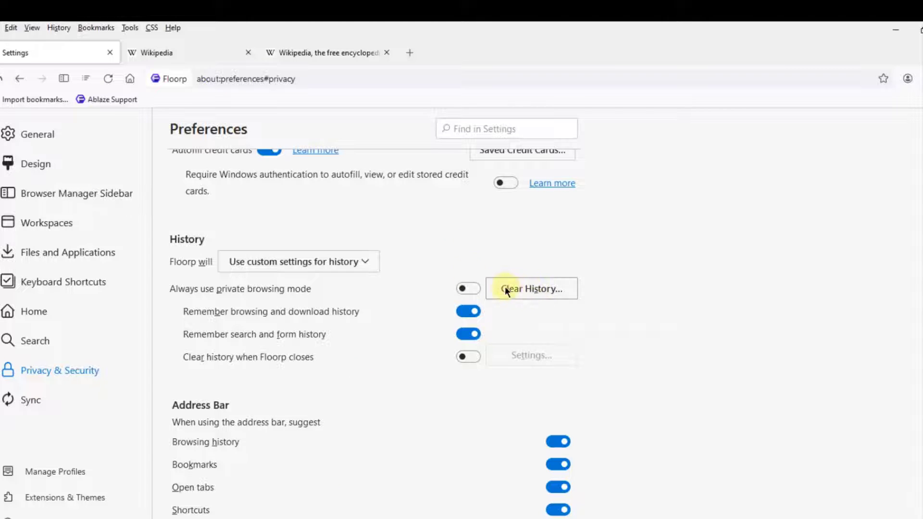
pyautogui.scroll(3, 197, 255)
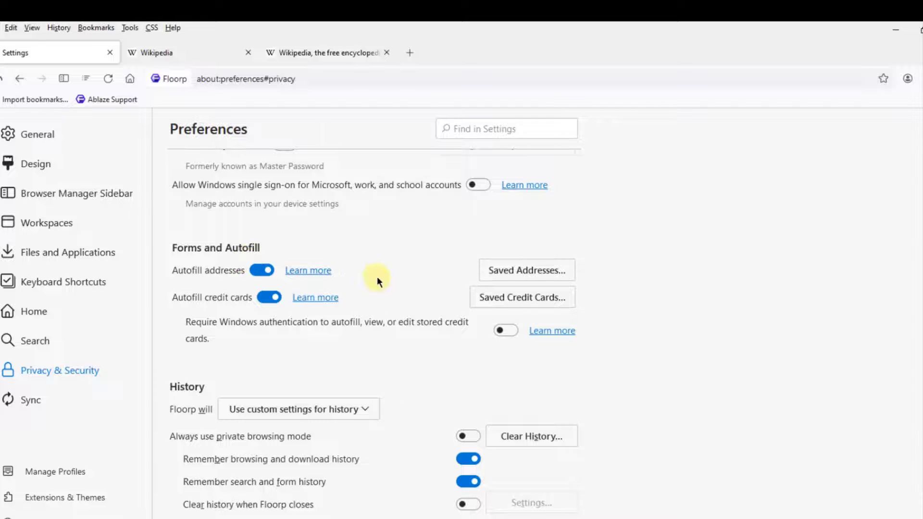
pyautogui.scroll(3, 167, 334)
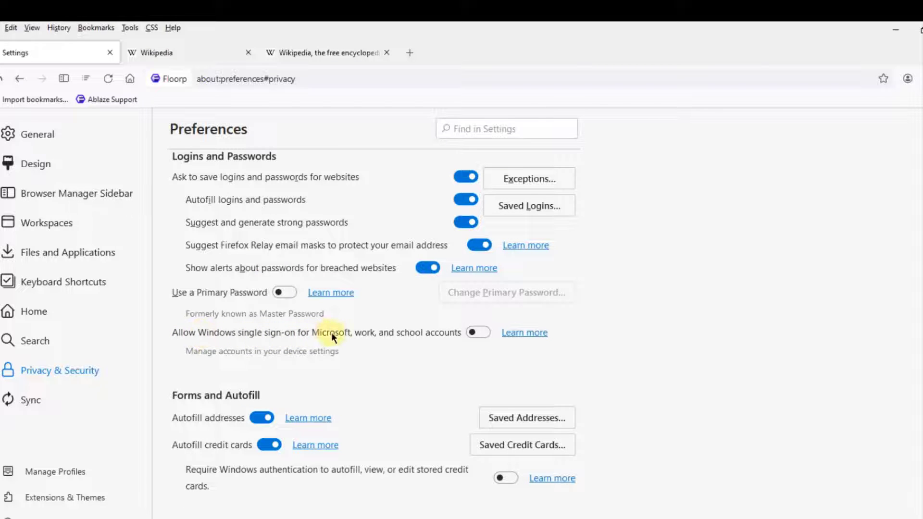
# - Turn off Windows single sign-on and set History to 'Remember history'
pyautogui.click(477, 332)
pyautogui.scroll(-3, 161, 264)
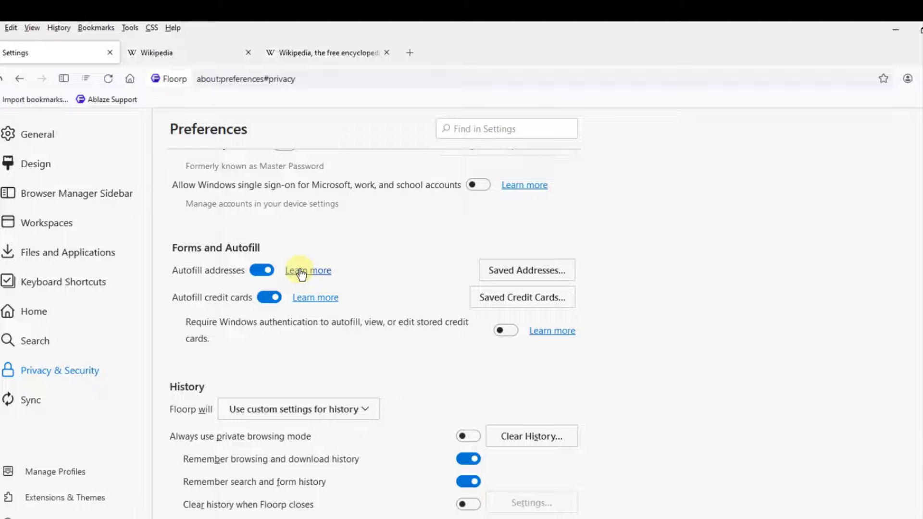
pyautogui.scroll(-3, 147, 261)
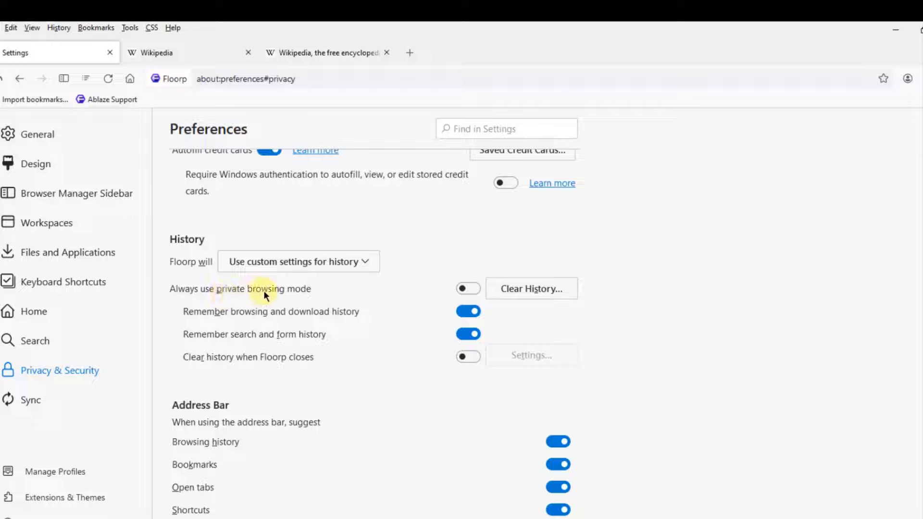
pyautogui.click(463, 289)
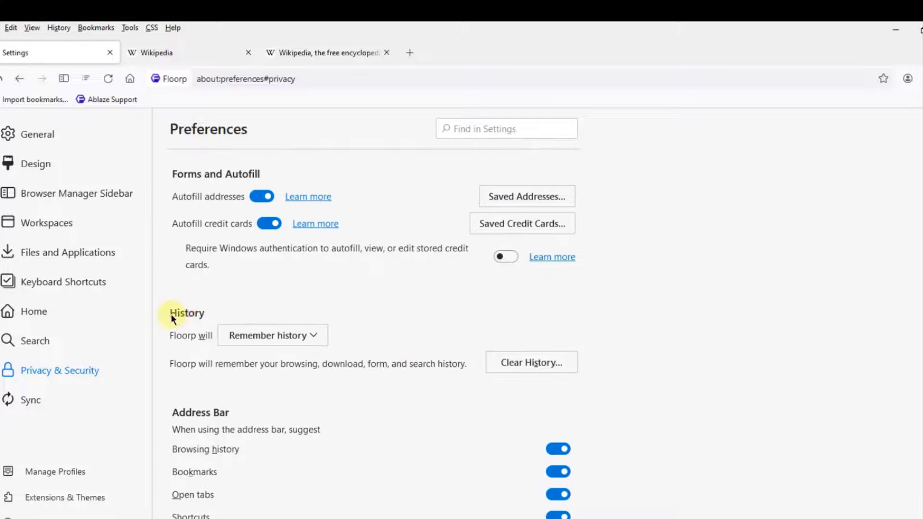
pyautogui.click(255, 343)
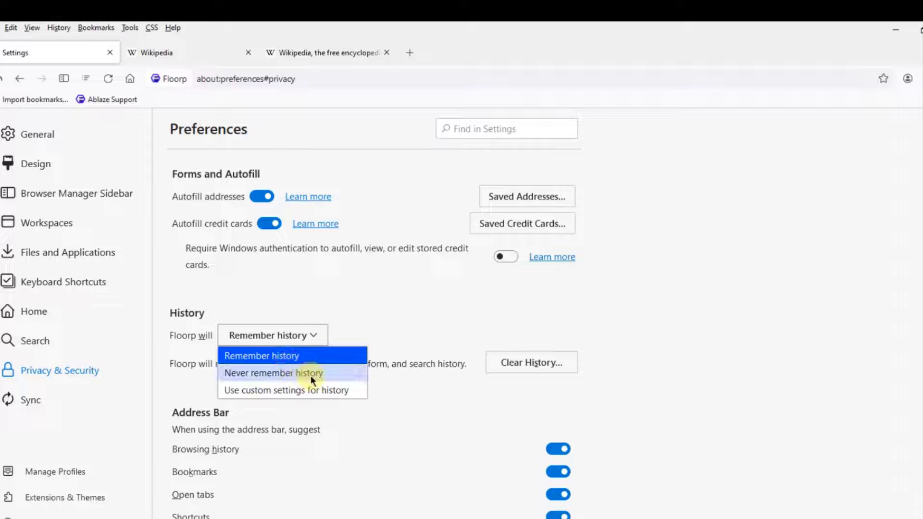
pyautogui.click(377, 402)
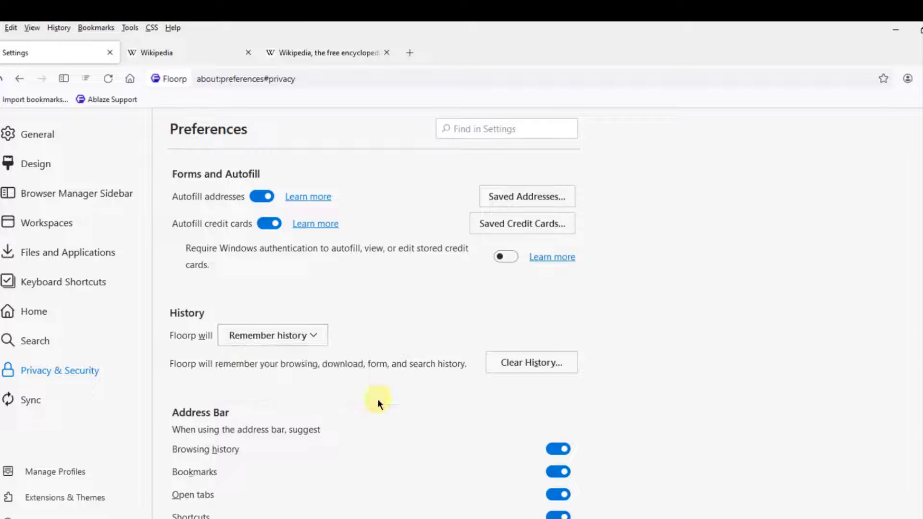
# - Scroll through the Permissions and DNS settings and go to the General preferences
pyautogui.scroll(-3, 161, 241)
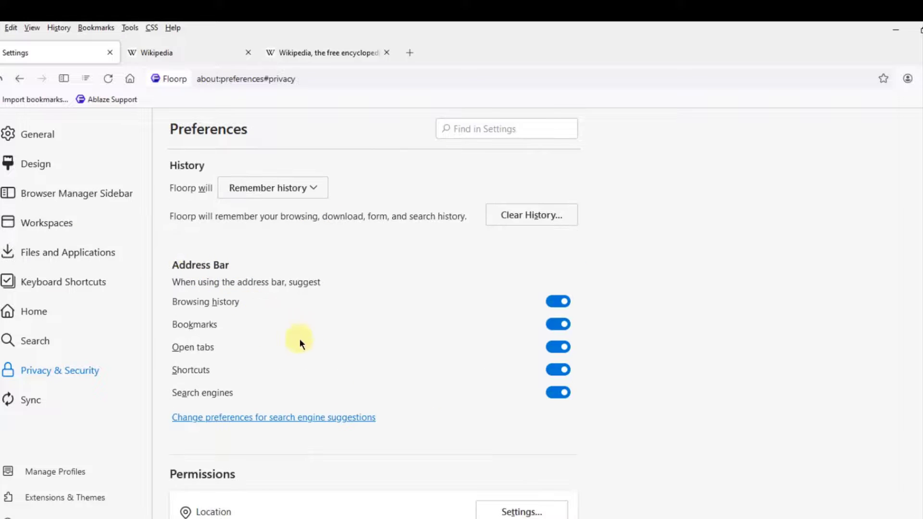
pyautogui.scroll(-5, 326, 351)
pyautogui.scroll(-2, 246, 205)
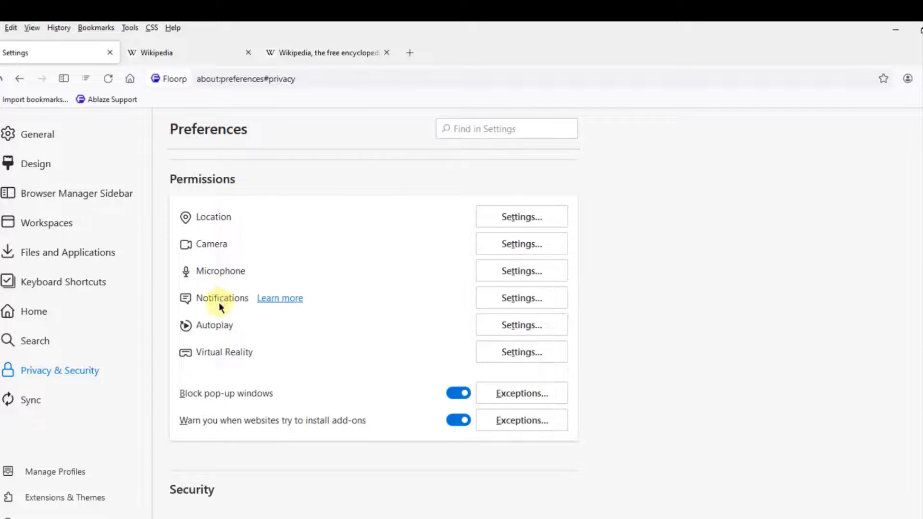
pyautogui.scroll(-8, 216, 336)
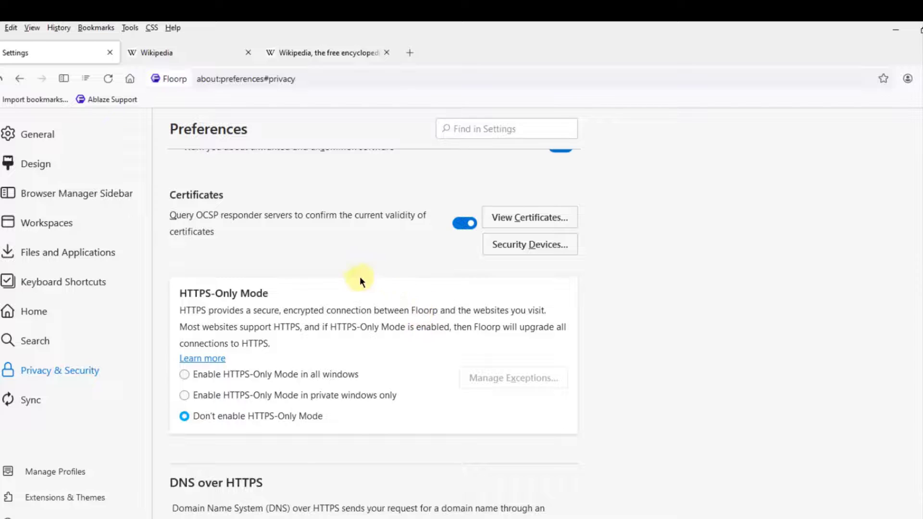
pyautogui.scroll(-9, 362, 281)
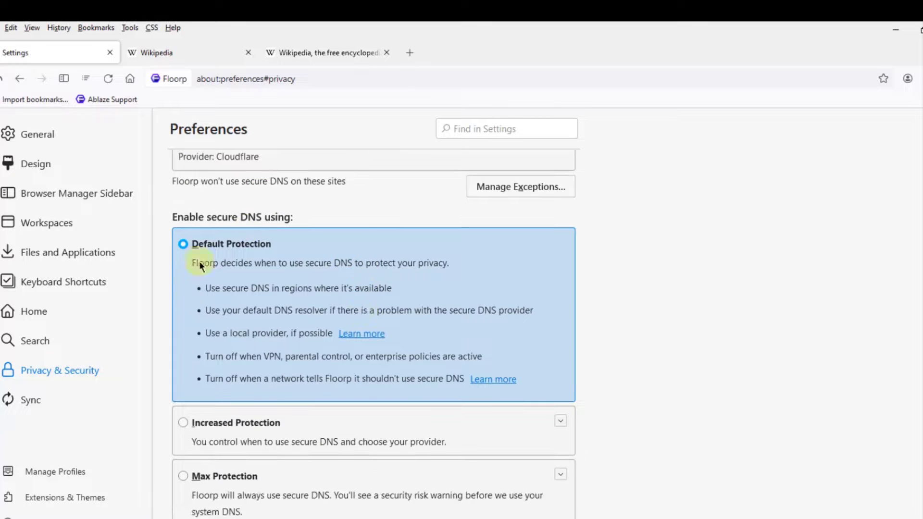
pyautogui.scroll(-2, 199, 261)
pyautogui.click(52, 397)
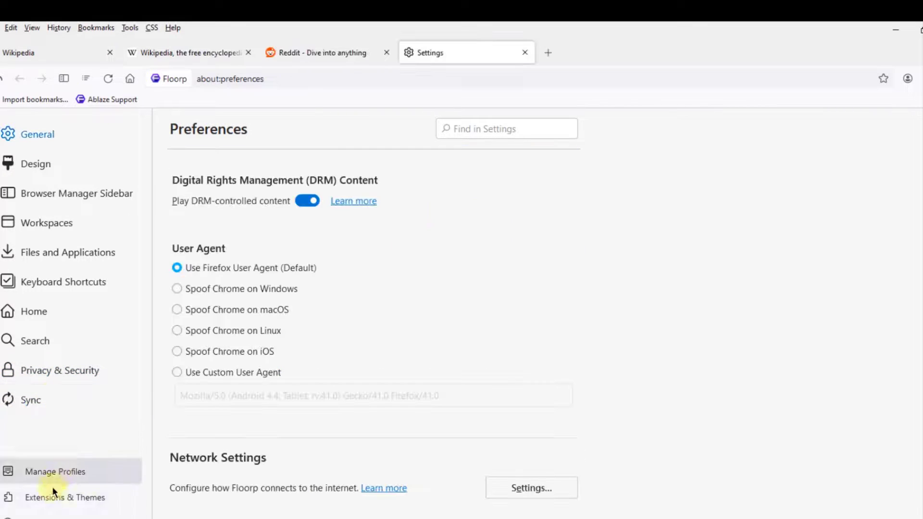
# - In the Themes manager, view the System, Dark and Firefox Alpenglow theme details
pyautogui.click(64, 495)
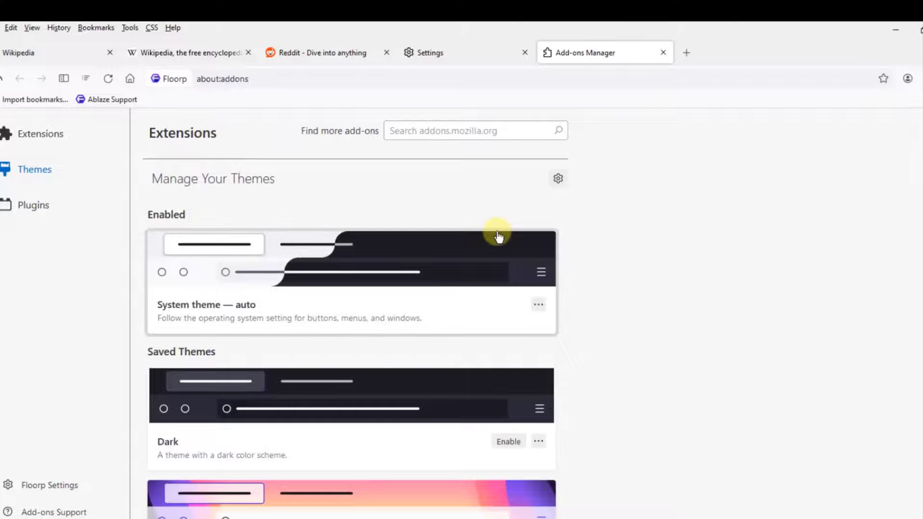
pyautogui.scroll(-2, 516, 290)
pyautogui.scroll(2, 516, 290)
pyautogui.click(309, 293)
pyautogui.hotkey('alt', 'Left')
pyautogui.click(259, 370)
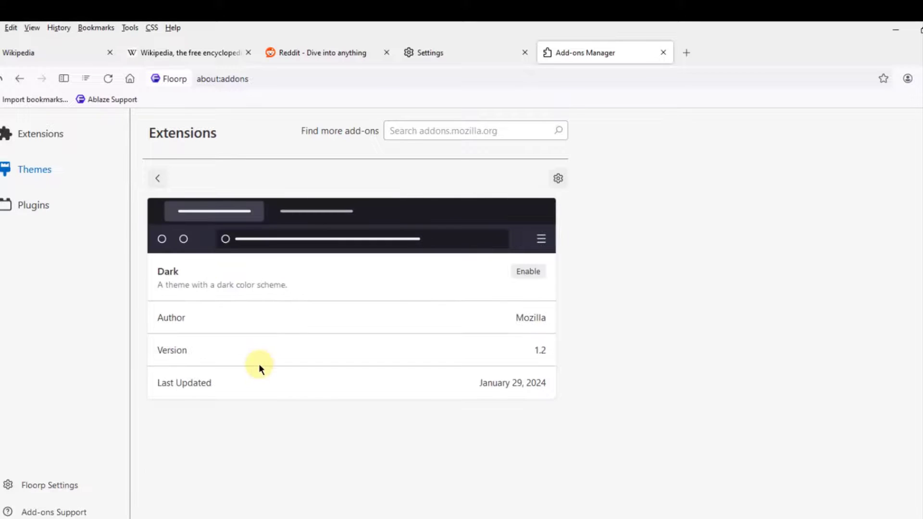
pyautogui.click(157, 178)
pyautogui.scroll(-3, 461, 382)
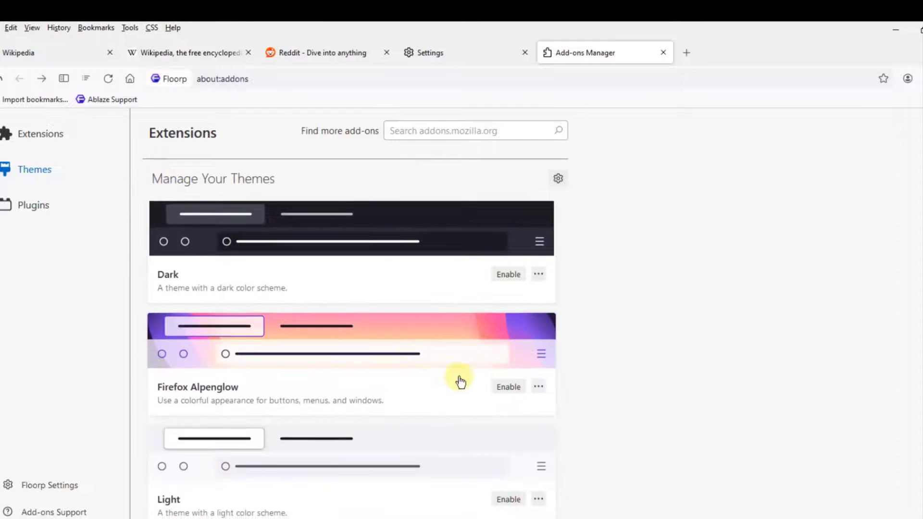
pyautogui.click(221, 395)
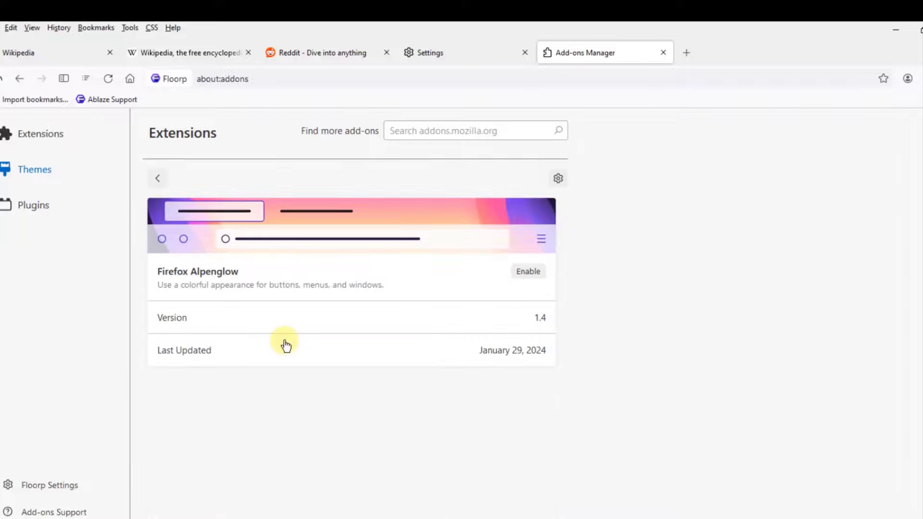
pyautogui.hotkey('alt', 'Left')
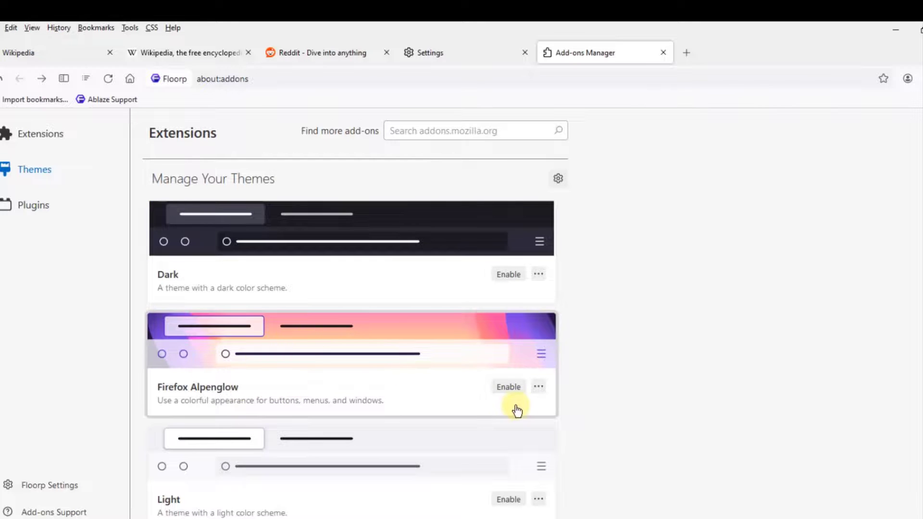
# - Apply the Firefox Alpenglow theme, then switch to the Light theme
pyautogui.click(505, 388)
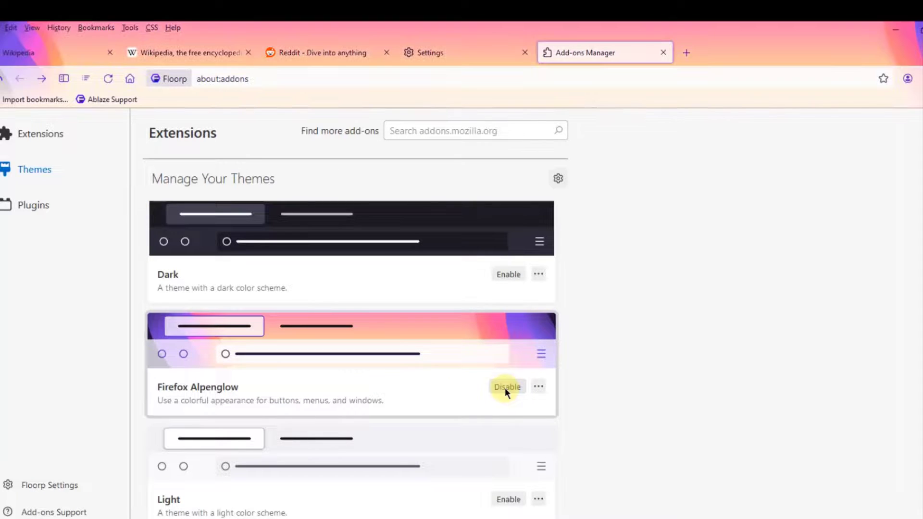
pyautogui.scroll(-2, 671, 348)
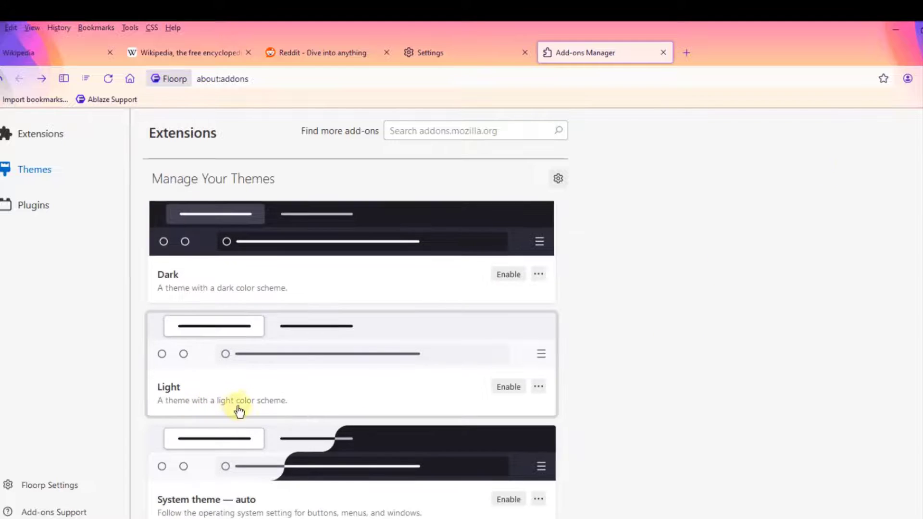
pyautogui.click(499, 388)
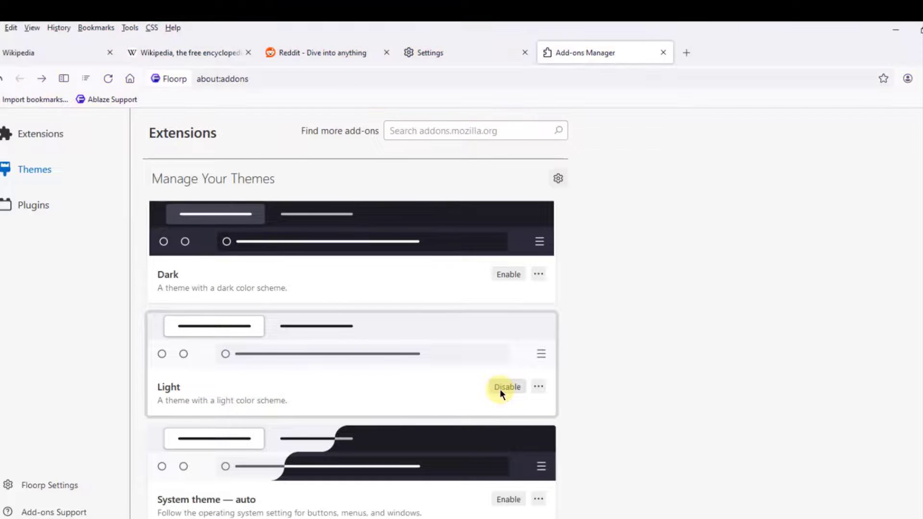
pyautogui.scroll(-2, 587, 387)
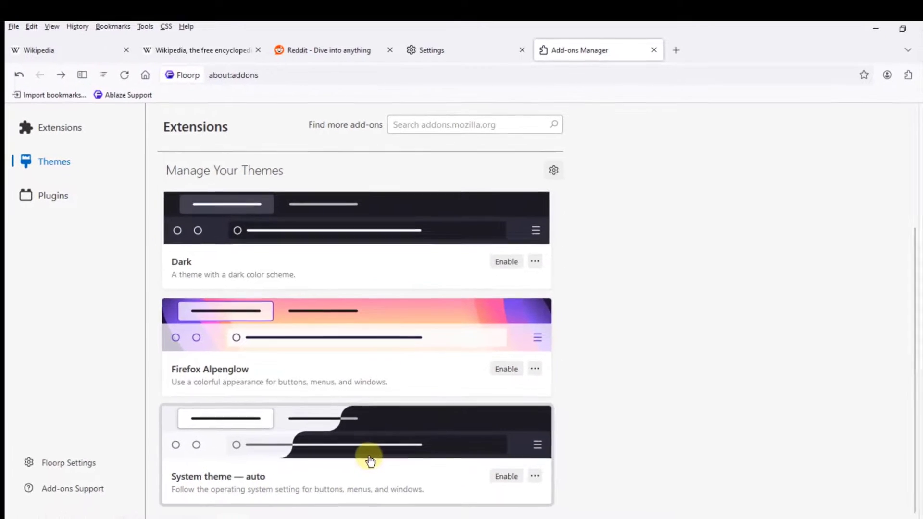
pyautogui.click(366, 482)
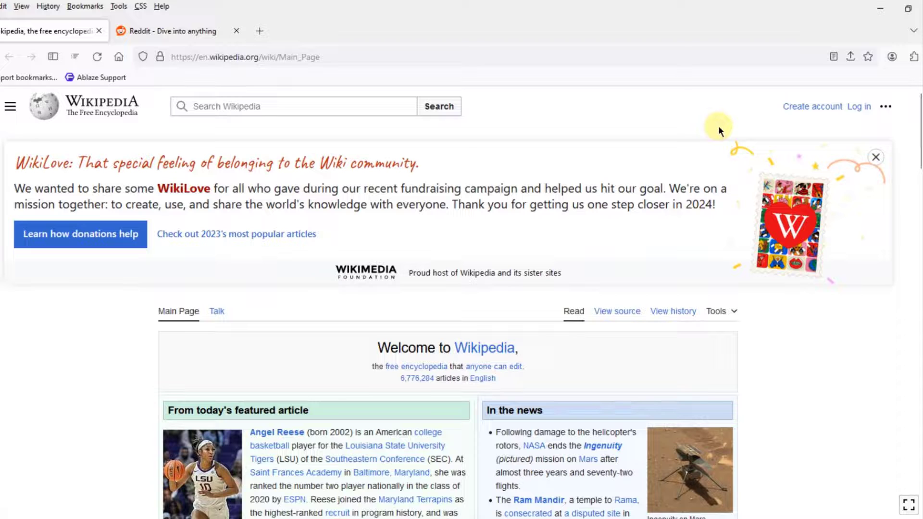
pyautogui.click(162, 32)
pyautogui.click(43, 31)
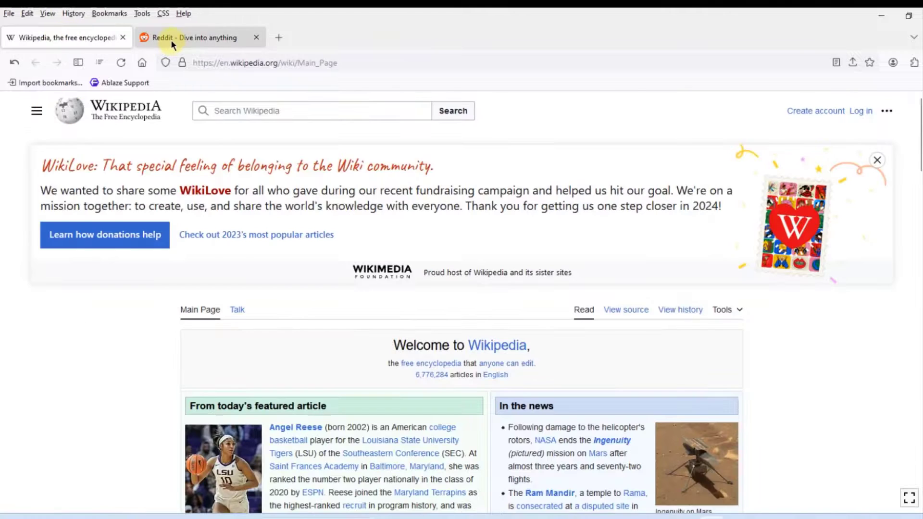
pyautogui.click(172, 42)
pyautogui.click(154, 43)
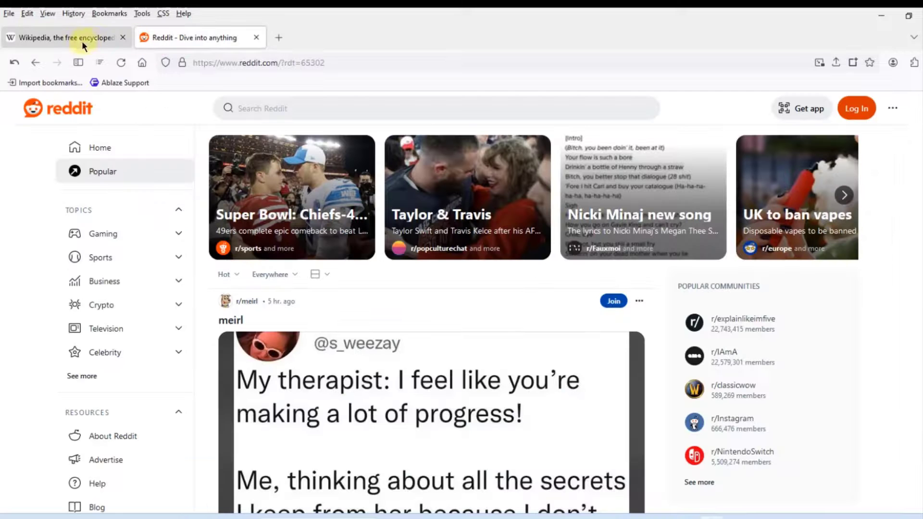
pyautogui.click(70, 37)
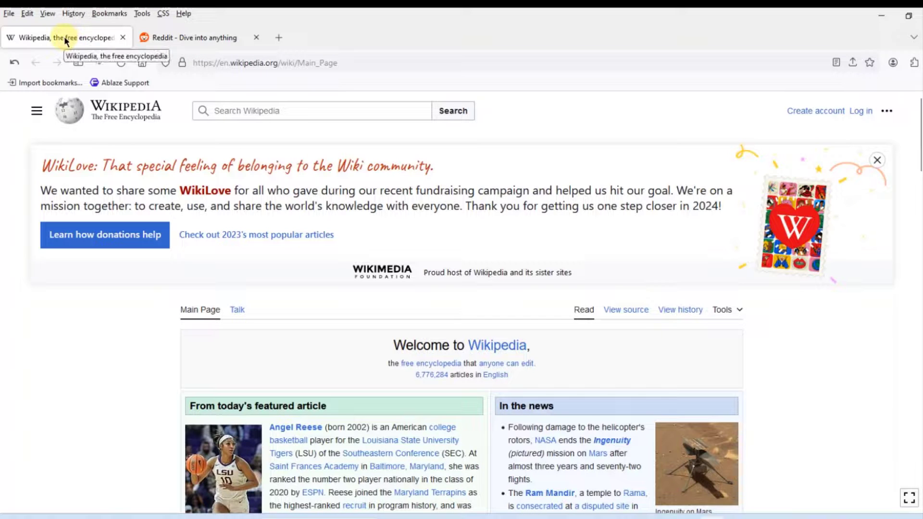
# - Fix the Wikipedia tab on the right of a split view with Reddit on the left
pyautogui.rightClick(64, 36)
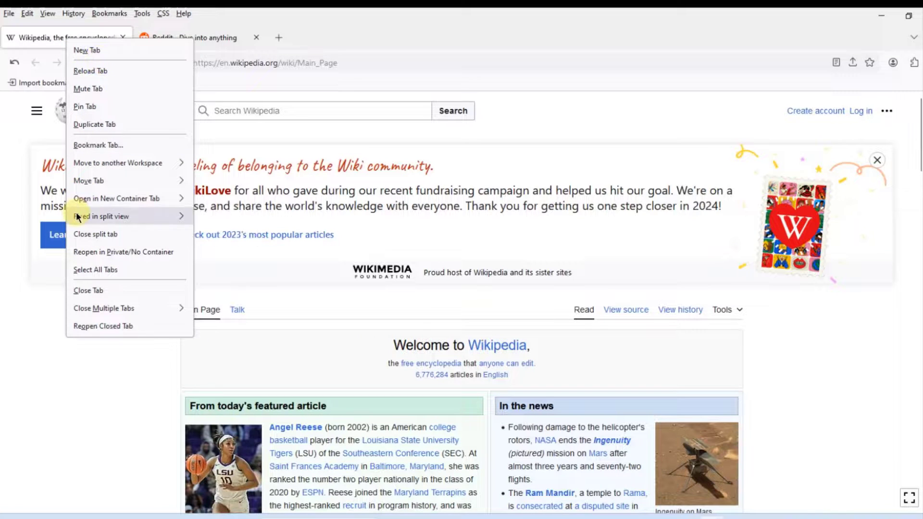
pyautogui.moveTo(116, 223)
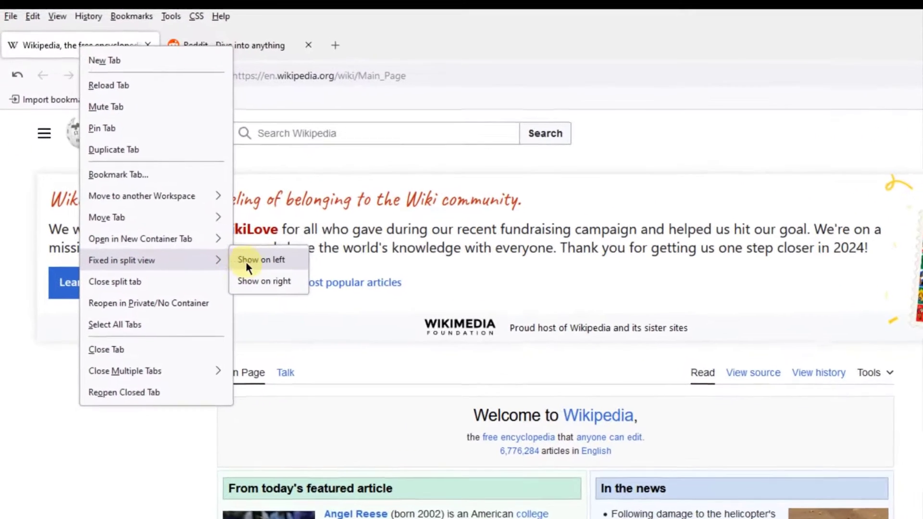
pyautogui.click(270, 283)
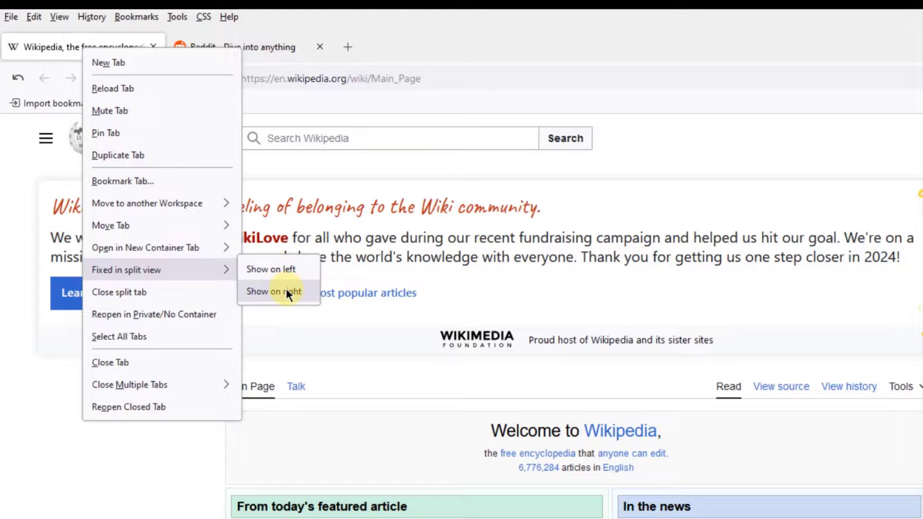
pyautogui.click(287, 288)
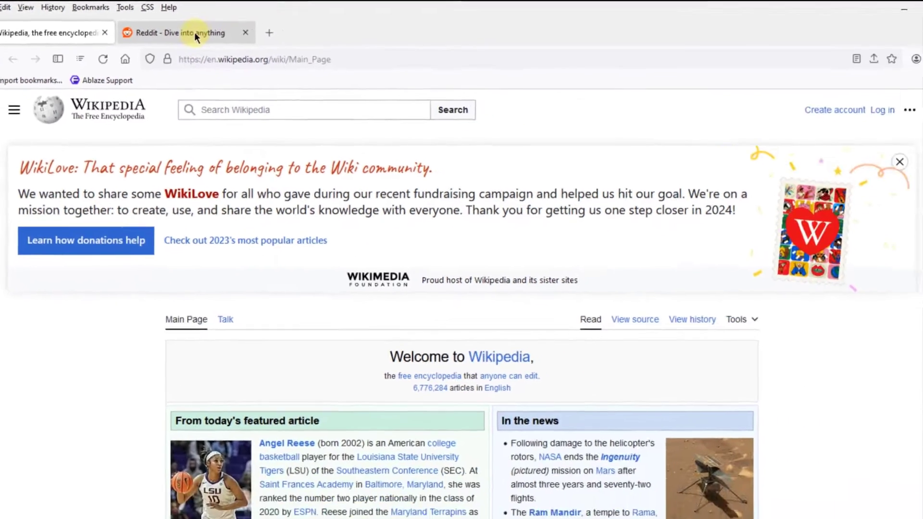
pyautogui.click(186, 31)
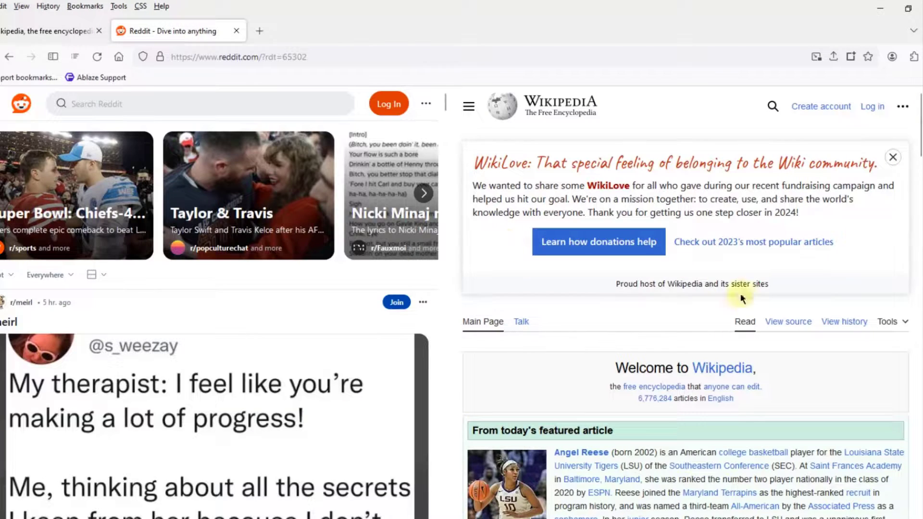
pyautogui.scroll(-12, 736, 262)
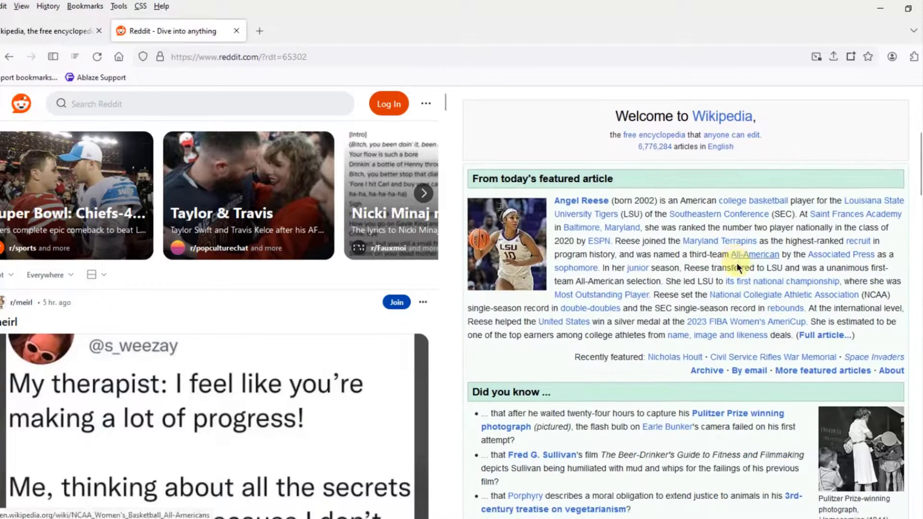
pyautogui.scroll(-12, 753, 272)
pyautogui.scroll(8, 752, 270)
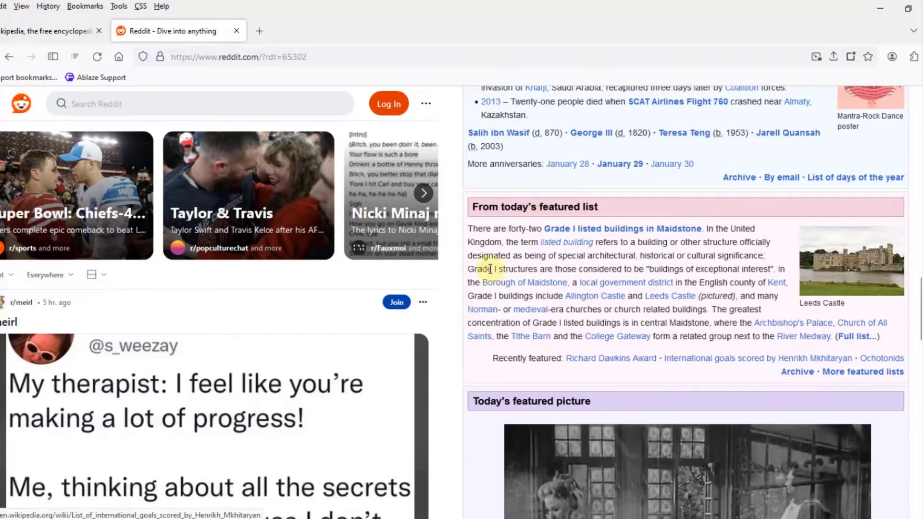
pyautogui.scroll(-5, 358, 286)
# - Close the split view and switch between the Reddit and Wikipedia tabs
pyautogui.rightClick(197, 32)
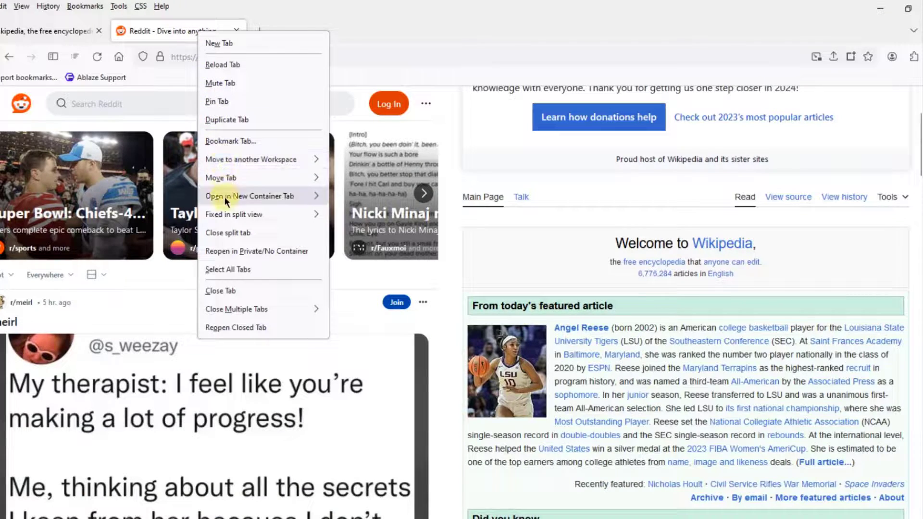
pyautogui.click(247, 234)
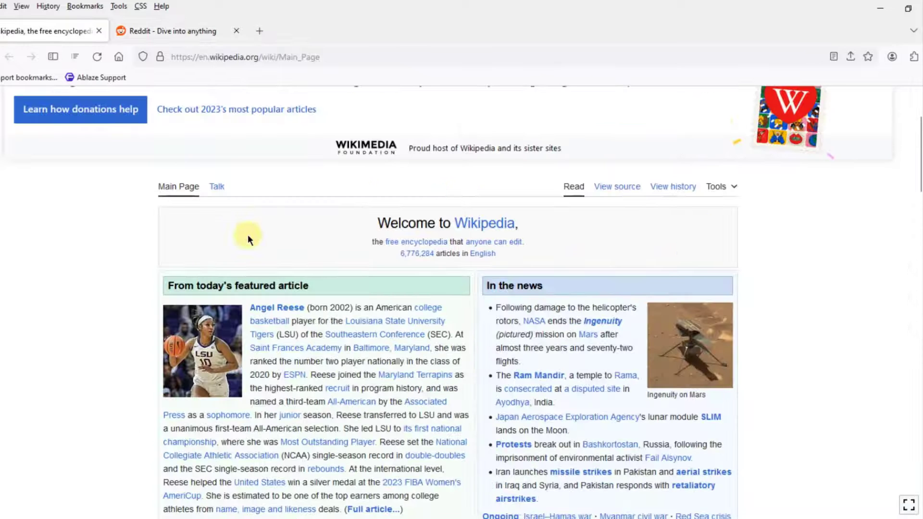
pyautogui.click(115, 30)
pyautogui.click(72, 28)
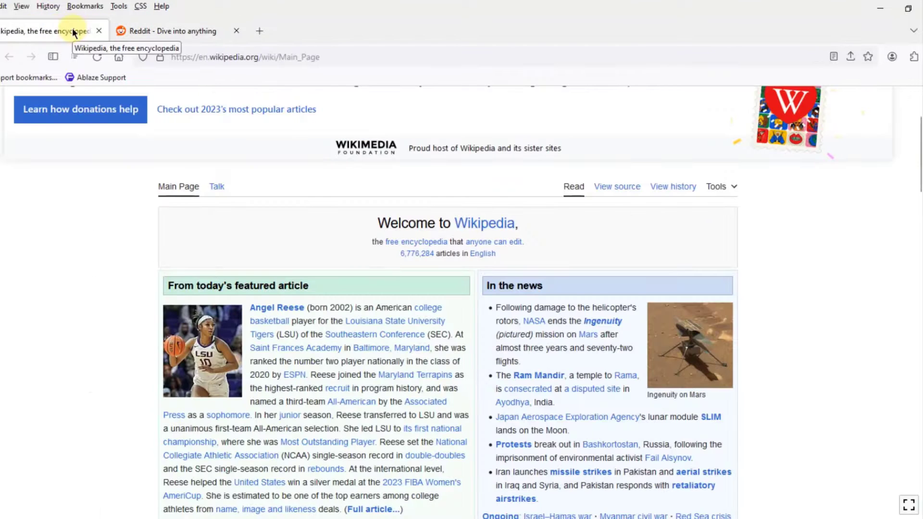
# - Fix Reddit on the left of a split view, then close that split
pyautogui.rightClick(152, 27)
pyautogui.moveTo(259, 212)
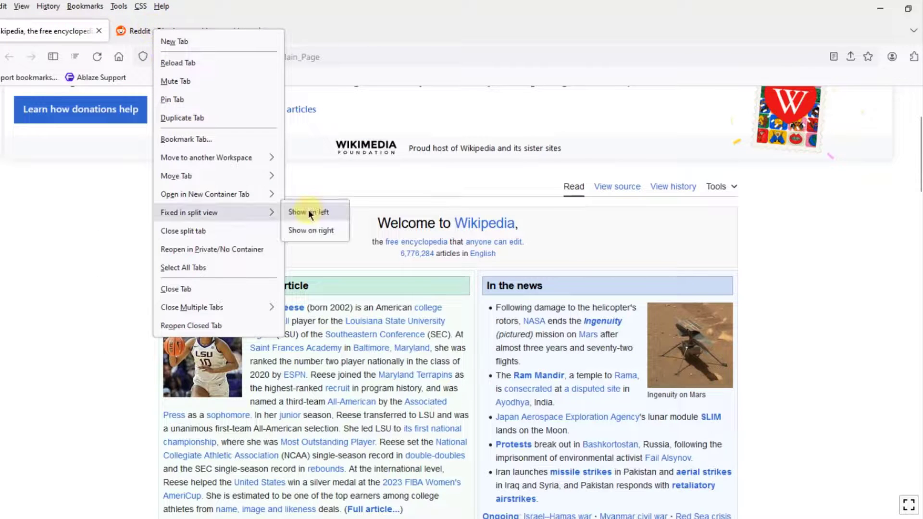
pyautogui.click(312, 213)
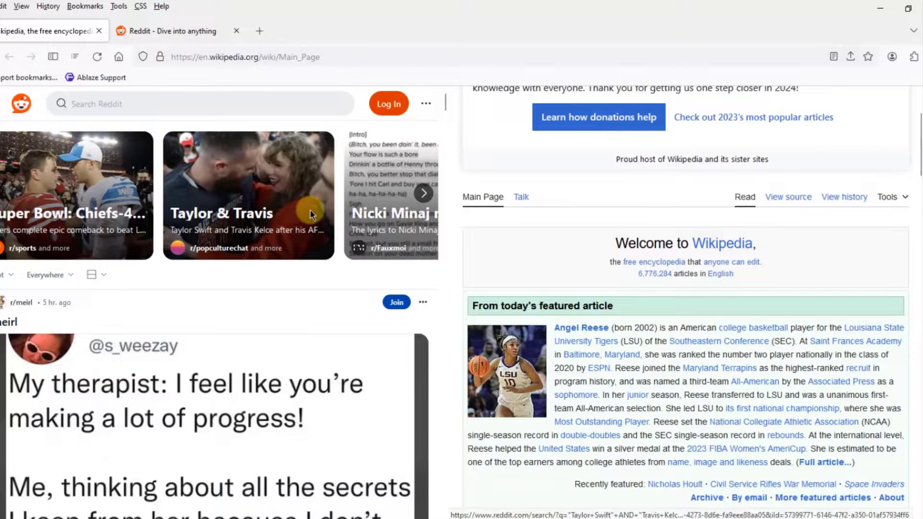
pyautogui.scroll(-3, 796, 225)
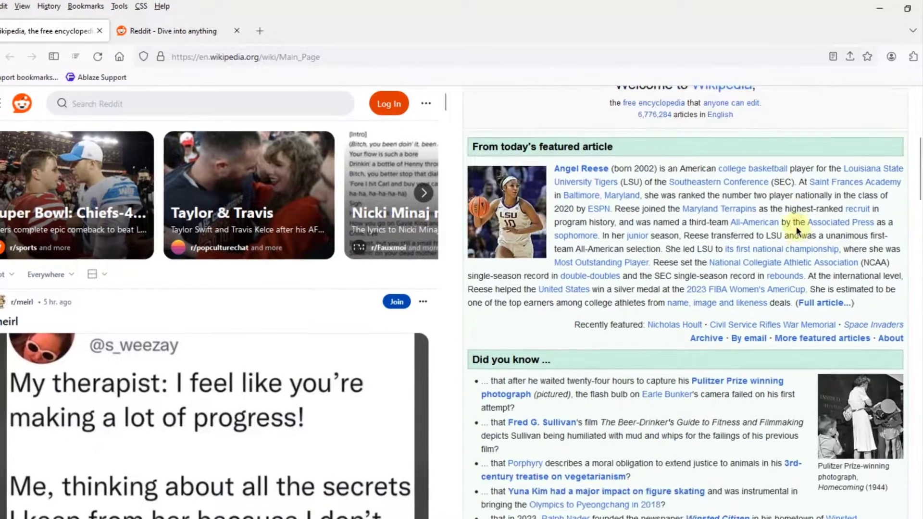
pyautogui.scroll(-5, 798, 222)
pyautogui.scroll(10, 800, 218)
pyautogui.rightClick(142, 28)
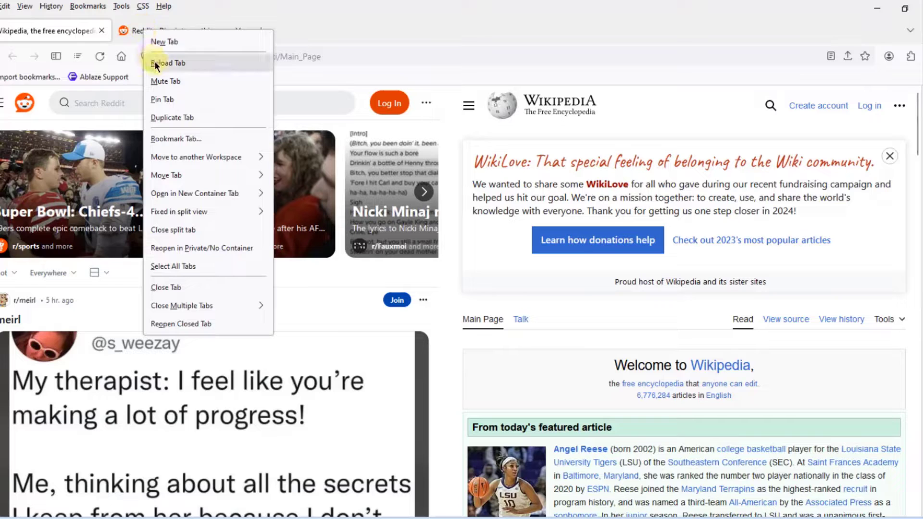
pyautogui.click(176, 229)
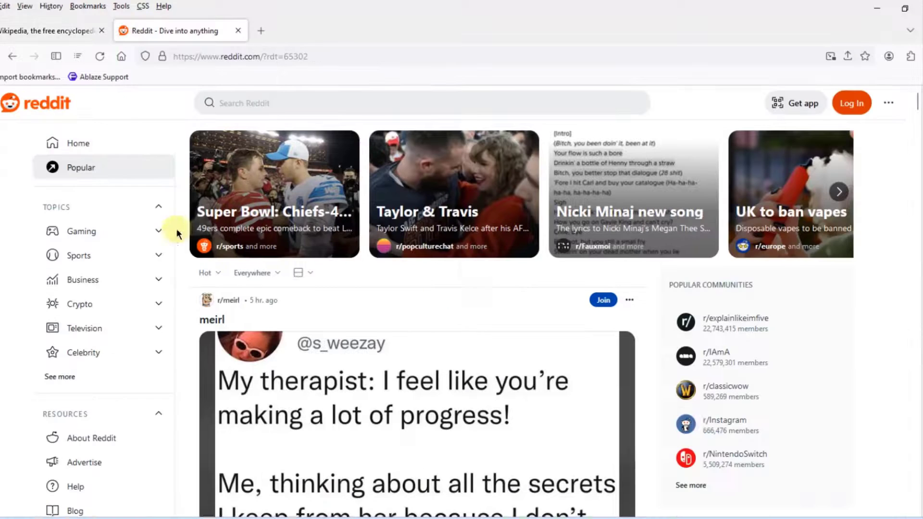
# - Fix Wikipedia on the left of a split view beside Reddit, then close the split
pyautogui.click(42, 28)
pyautogui.rightClick(42, 25)
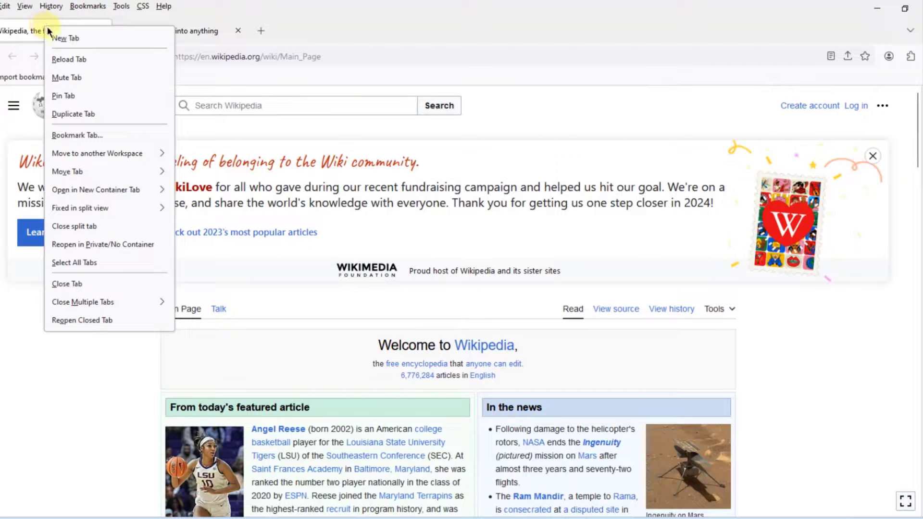
pyautogui.moveTo(73, 208)
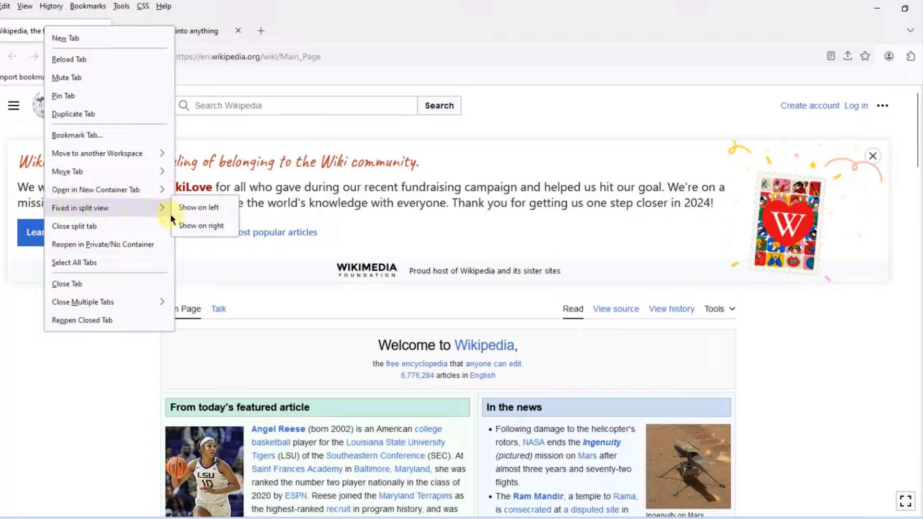
pyautogui.click(204, 209)
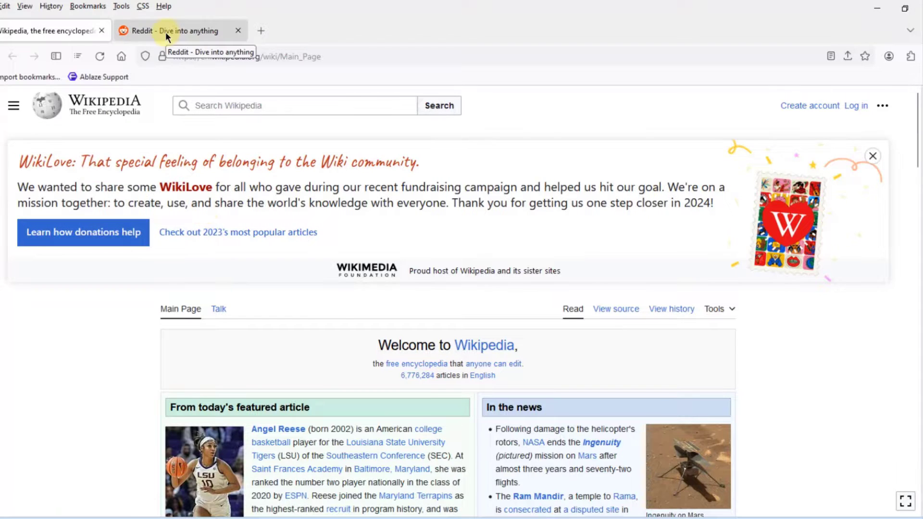
pyautogui.click(165, 32)
pyautogui.rightClick(166, 32)
pyautogui.click(206, 229)
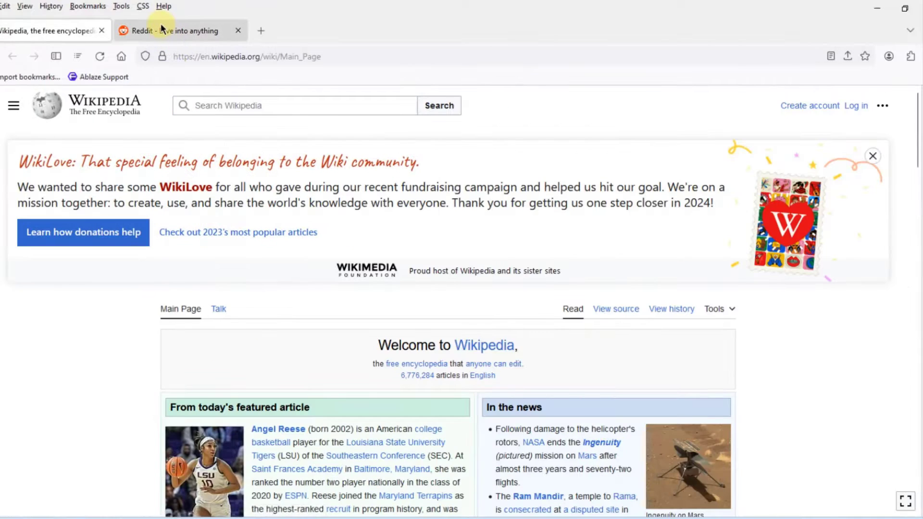
# - Fix Reddit on the left of a split view again and open a new window
pyautogui.rightClick(164, 30)
pyautogui.moveTo(259, 212)
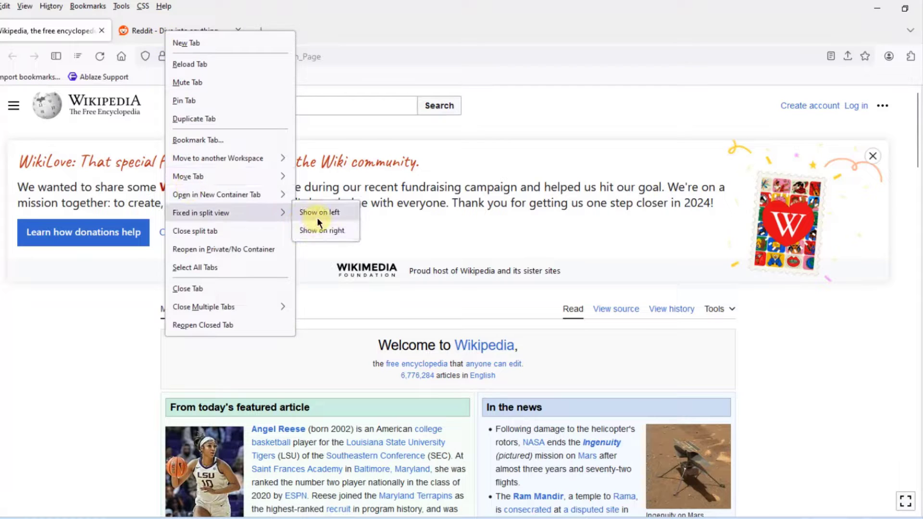
pyautogui.click(319, 217)
pyautogui.hotkey('ctrl', 'n')
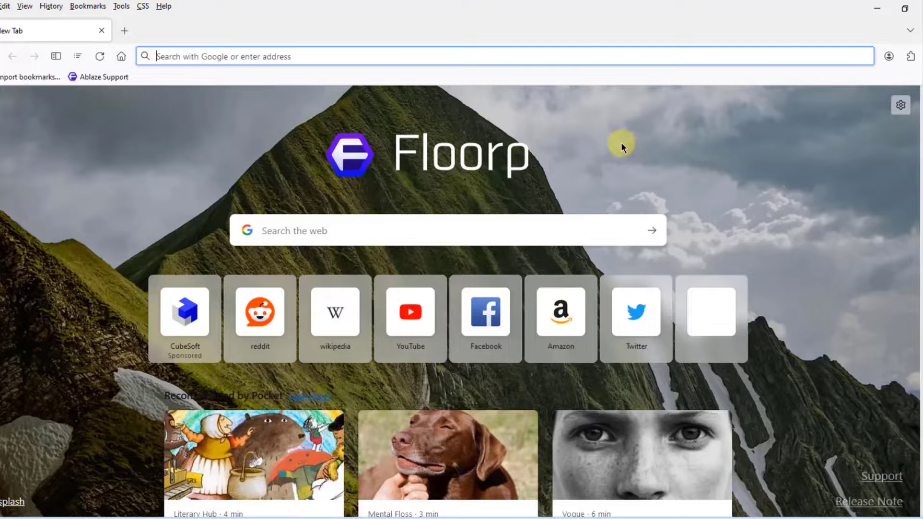